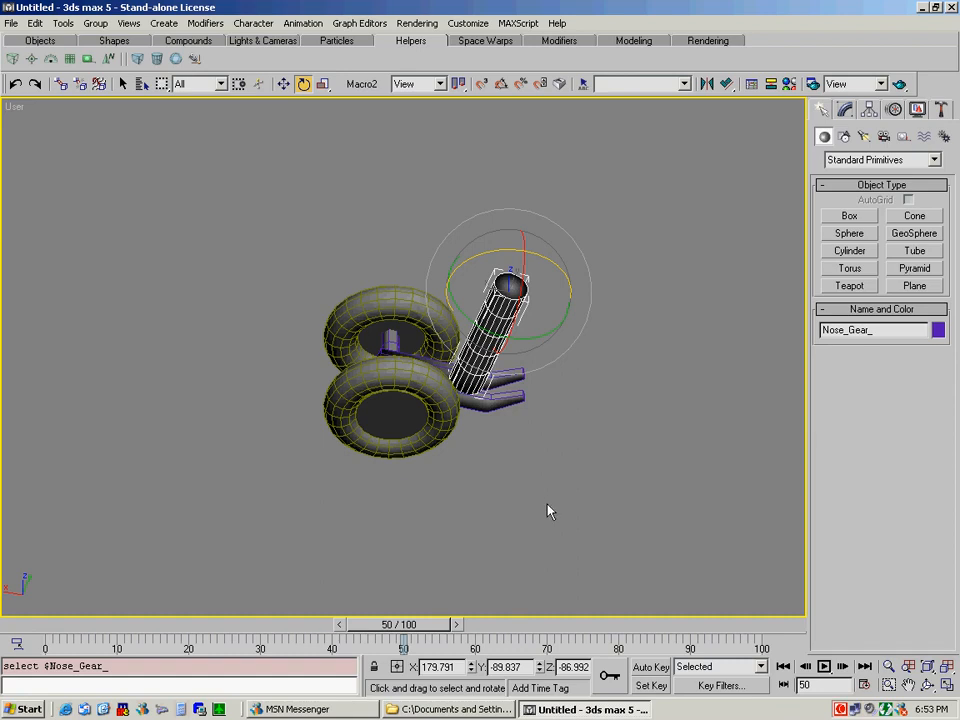
Rotate the nose gear strut about -17.3 degrees around the Z axis so it stands upright, and clear the selection.
drag(570, 292, 492, 291)
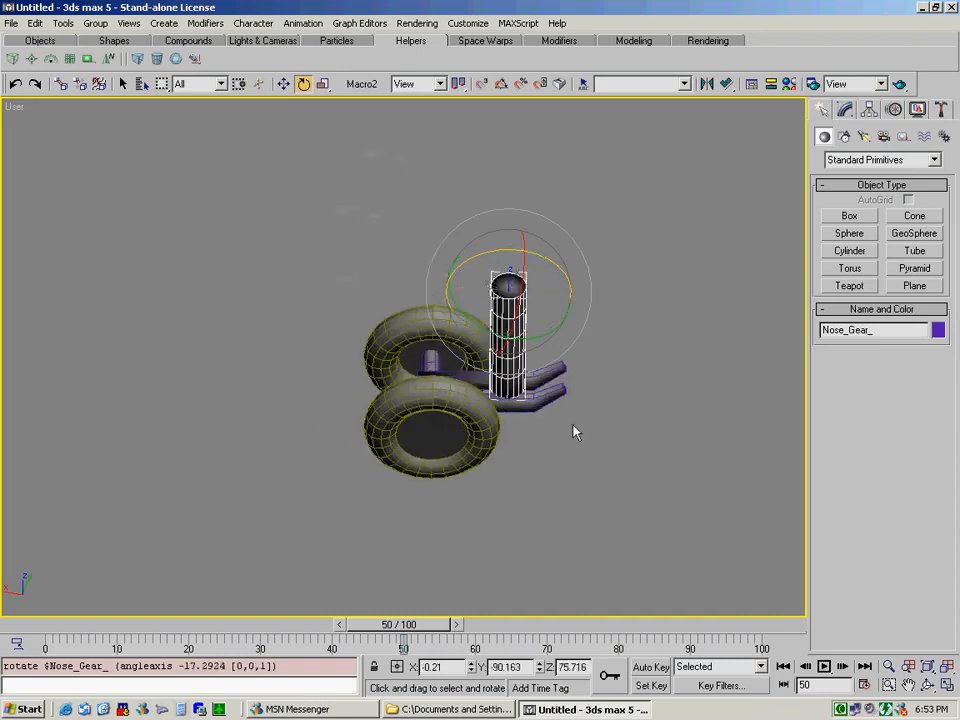
click(574, 431)
scroll(578, 432, up, 2)
scroll(578, 432, down, 2)
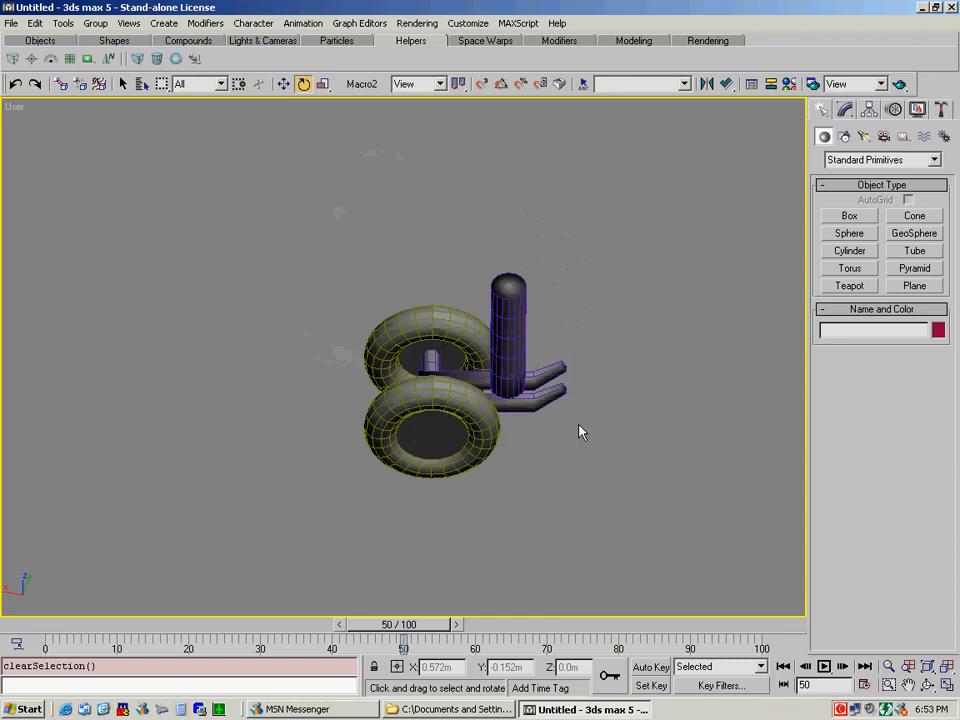
scroll(578, 432, up, 2)
Try rotating the nose gear strut together with its linked parts, and undo the rotation.
click(476, 238)
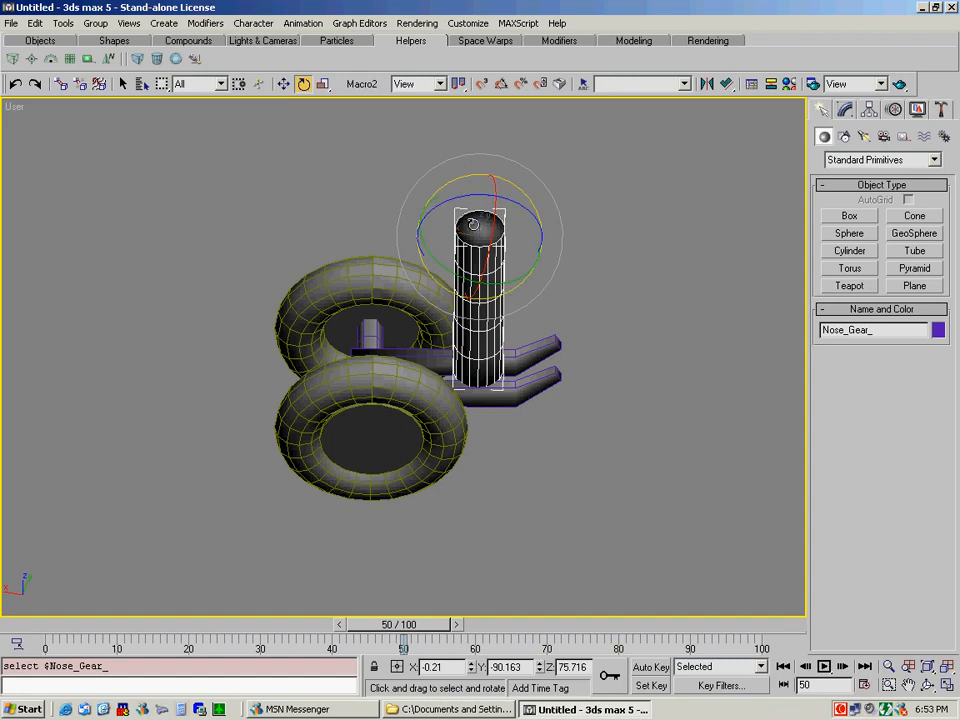
drag(545, 262, 575, 230)
key(ctrl+z)
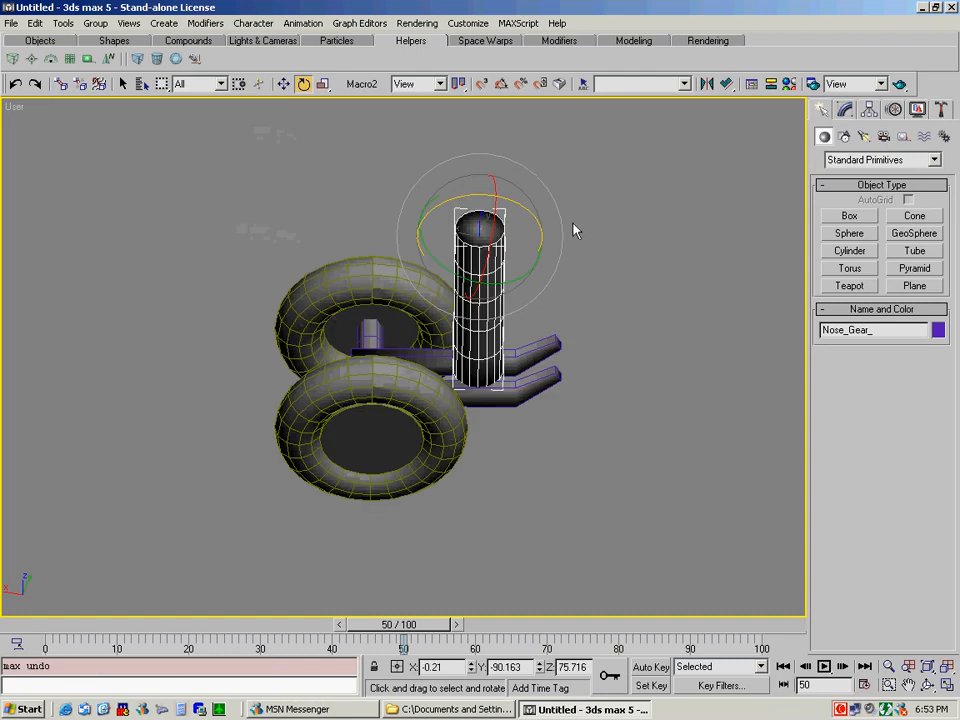
Select the strut, lower arm, axle cylinder and both nose wheels in turn to examine the gear's separate parts.
click(628, 265)
click(480, 249)
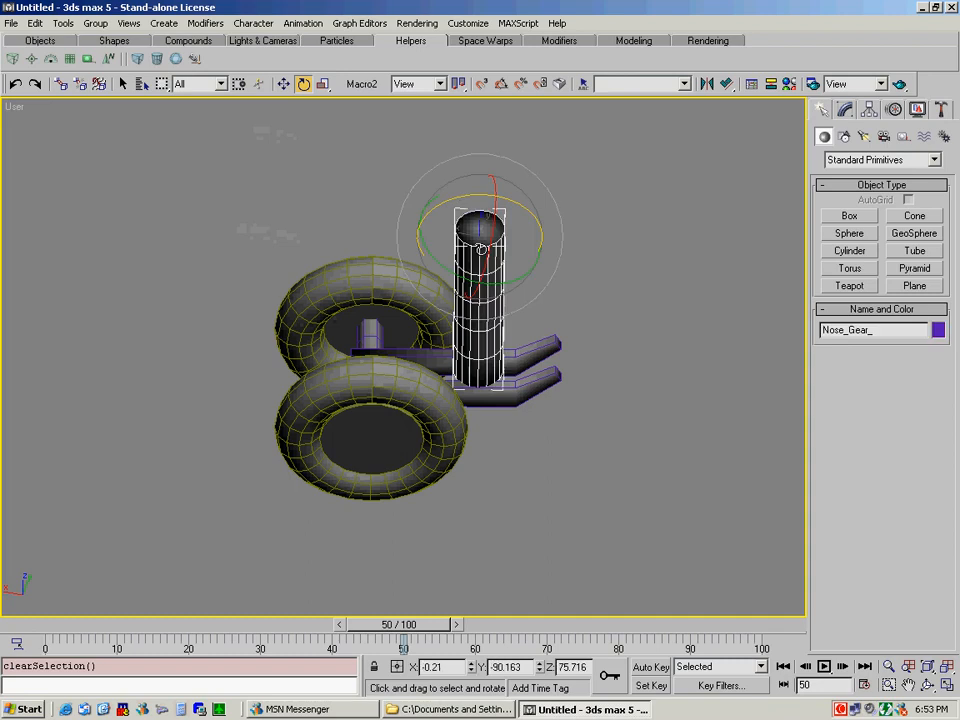
click(553, 390)
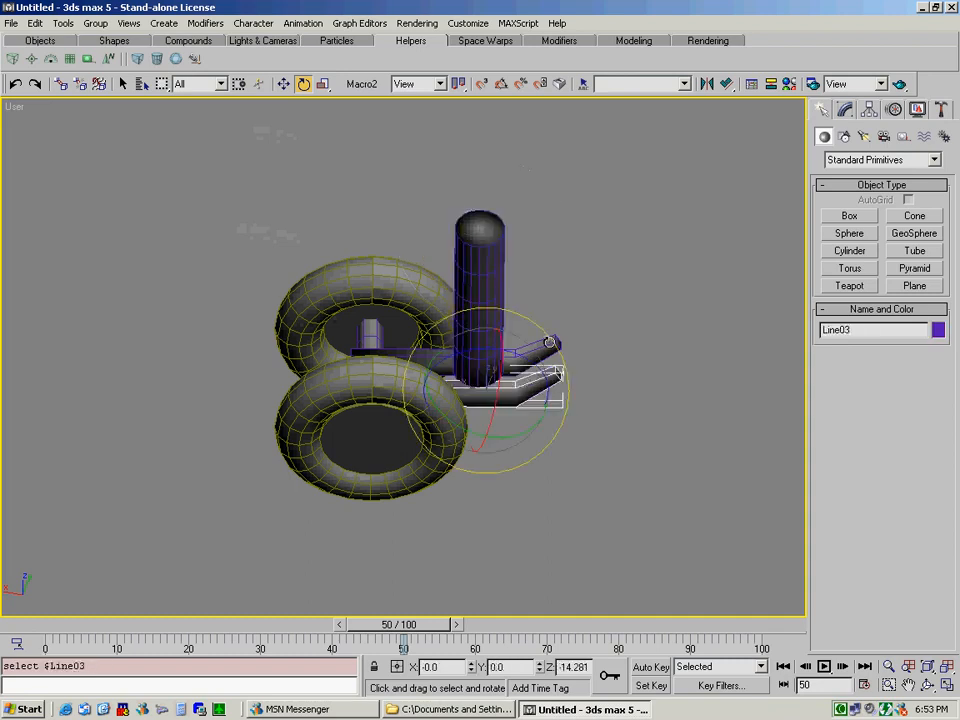
click(367, 326)
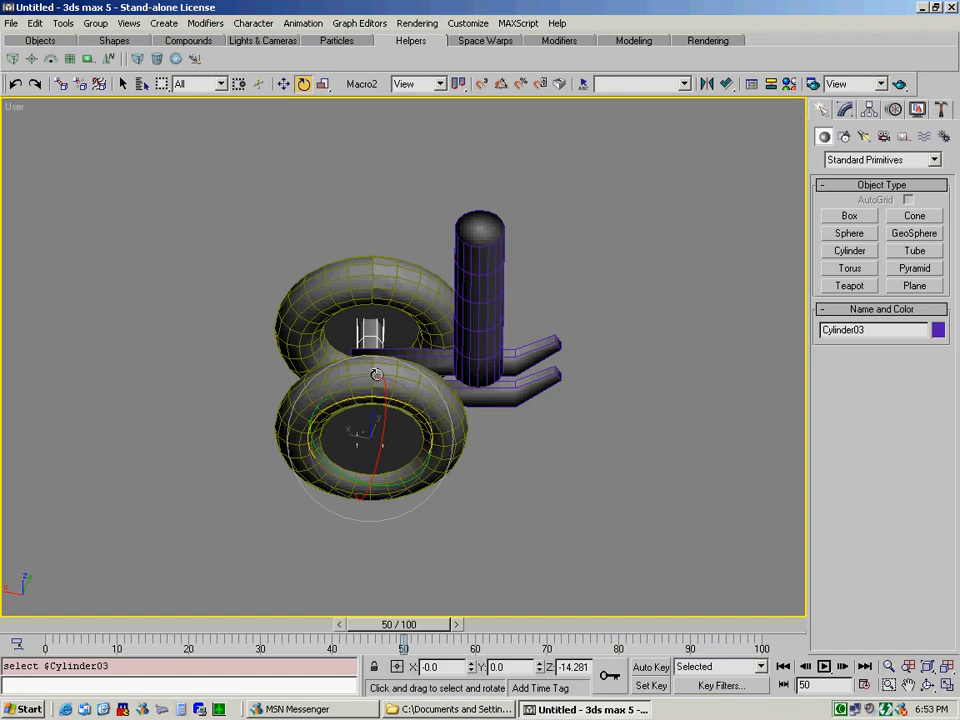
click(362, 267)
click(311, 413)
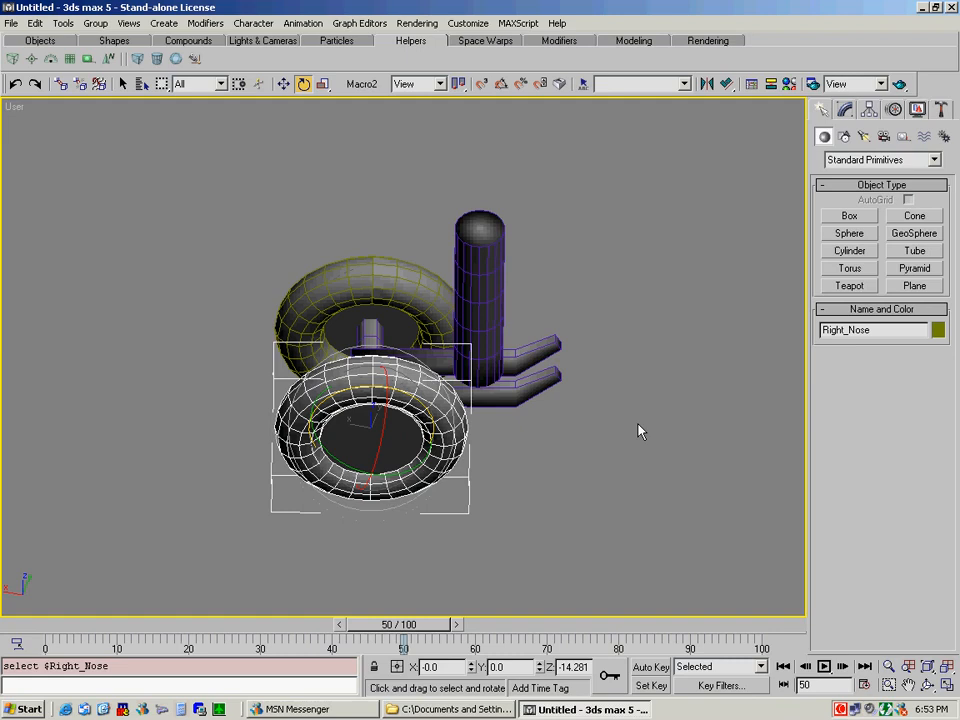
Review the parent-child hierarchy of the gear parts in the object selection list with Display Subtree enabled.
key(h)
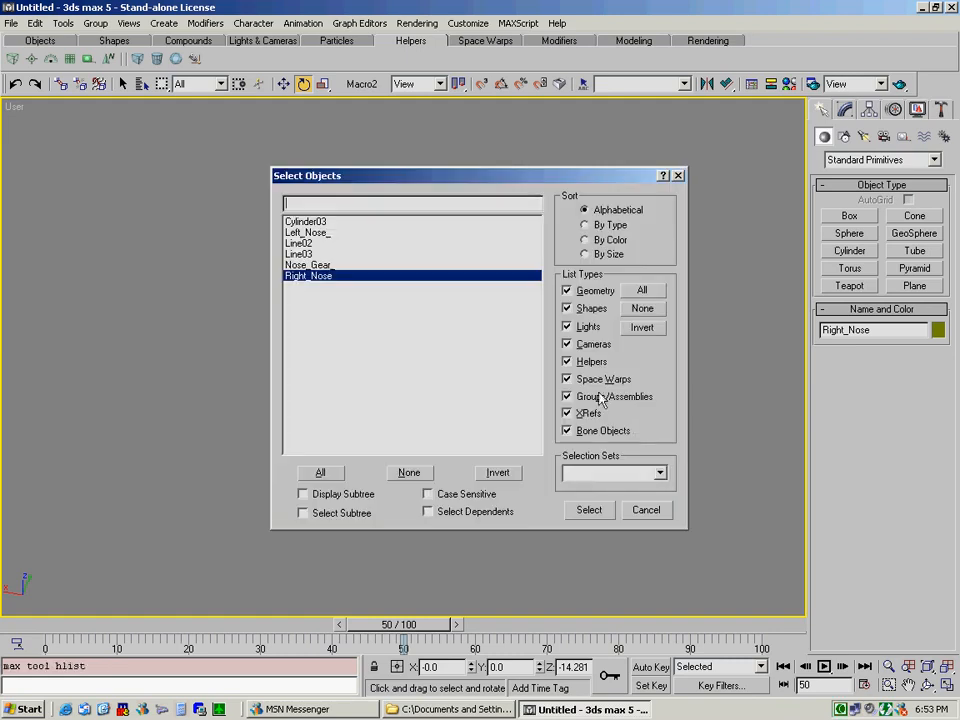
click(328, 500)
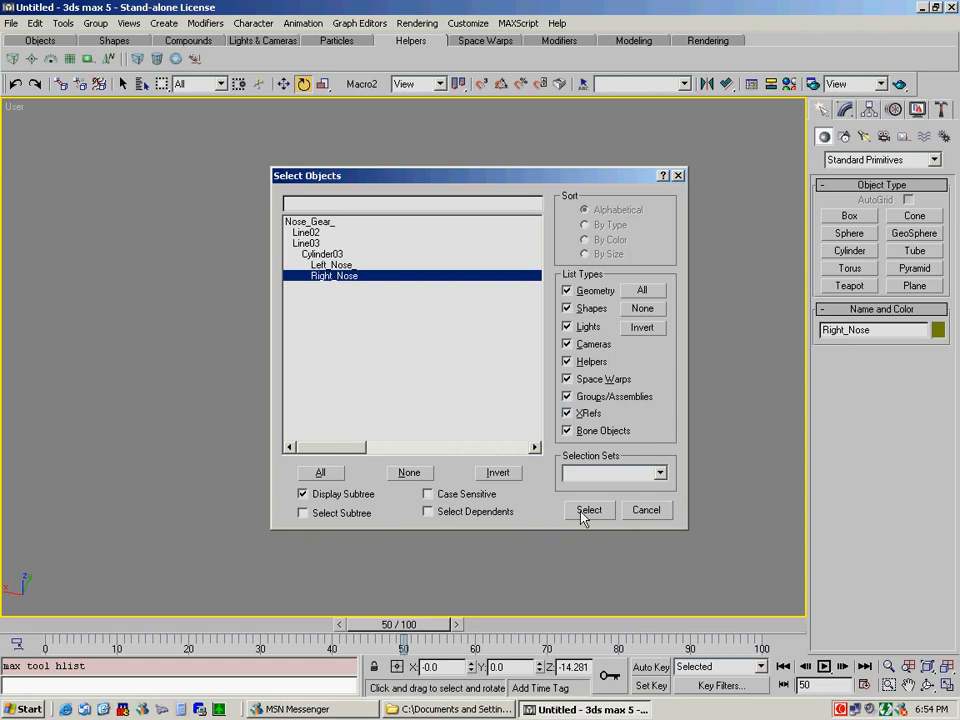
click(637, 517)
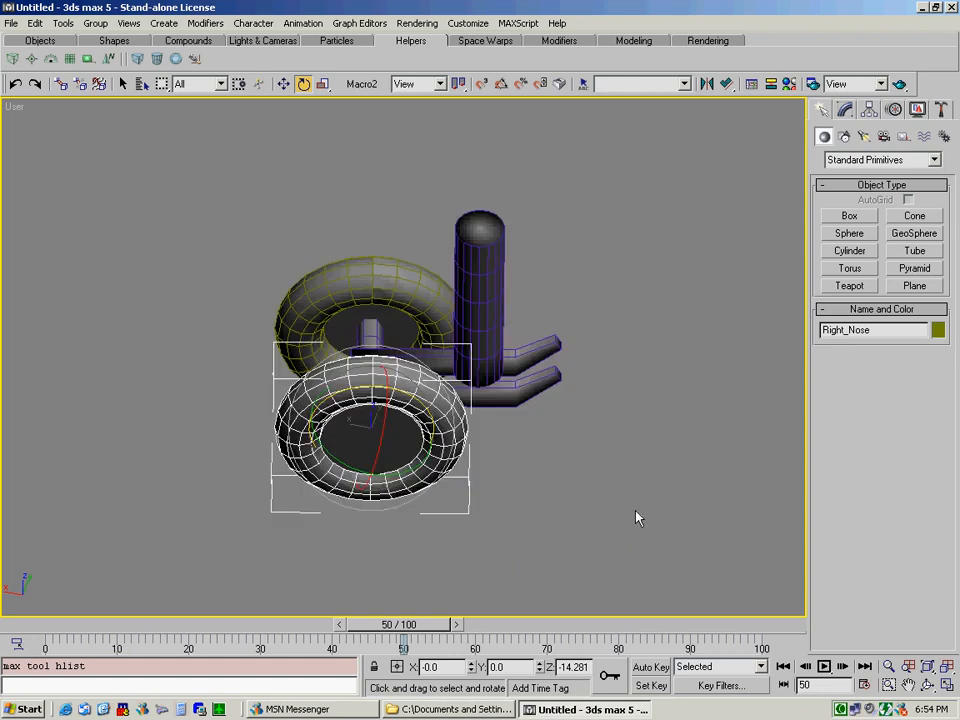
Select the left wheel, right wheel and axle cylinder in turn to examine how the wheels attach to the axle.
click(544, 502)
click(356, 276)
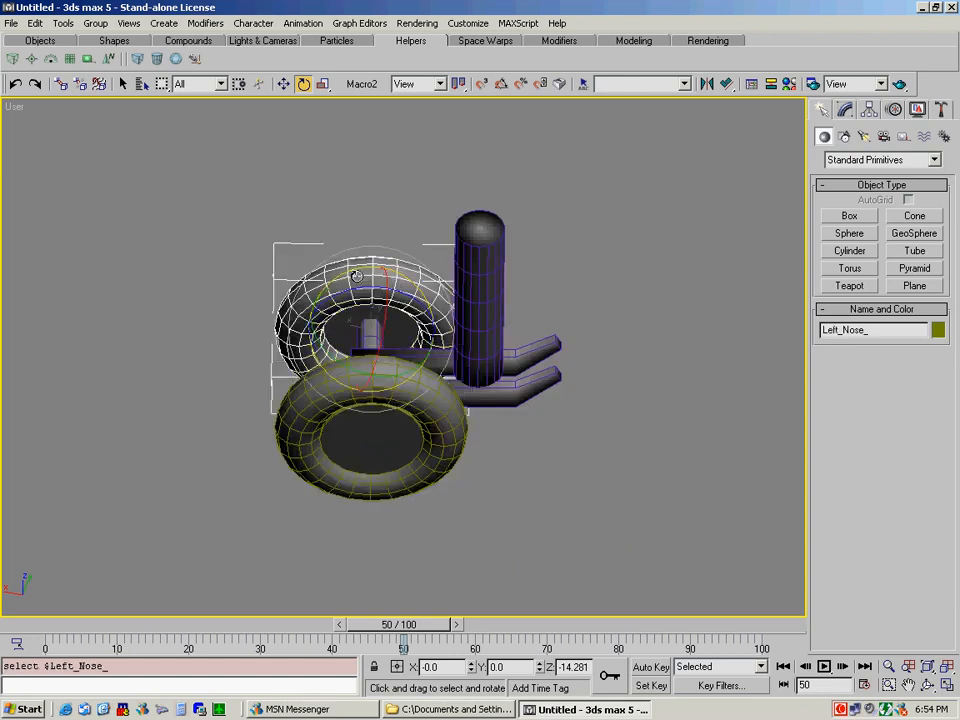
click(348, 381)
click(347, 381)
click(330, 397)
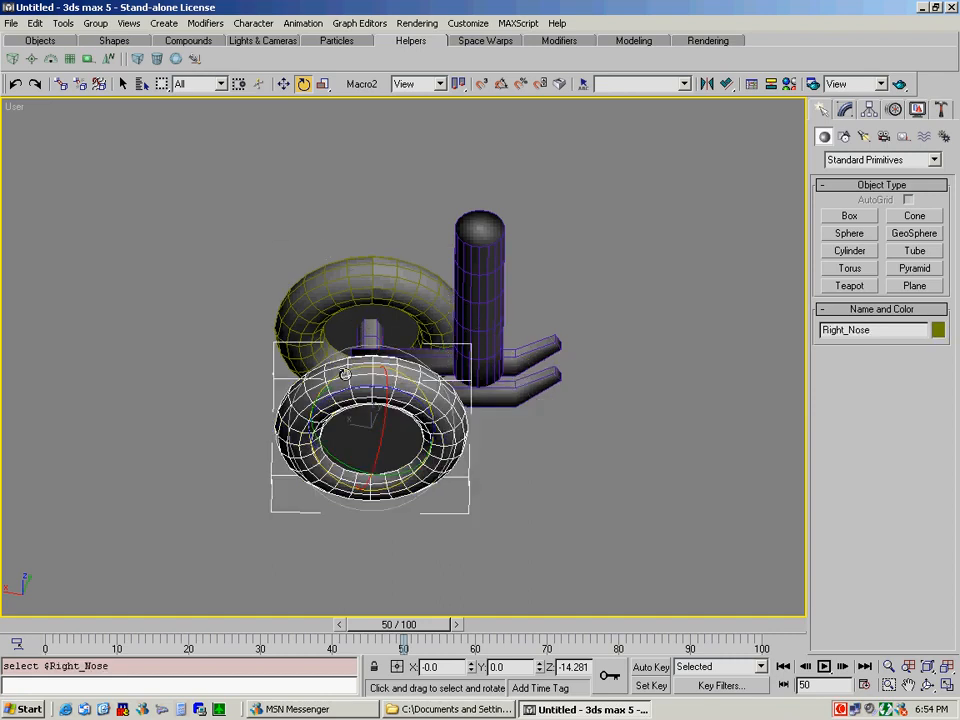
click(561, 452)
click(371, 336)
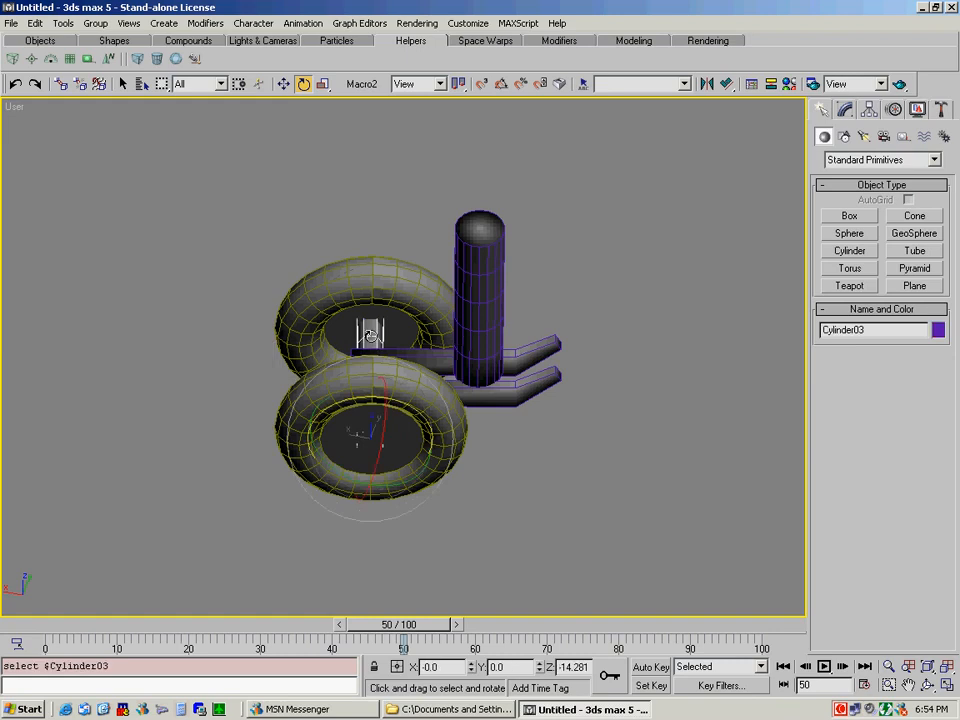
Select Line03, Line02 and the Nose_Gear_ strut in turn to trace the link chain up to the strut.
click(505, 392)
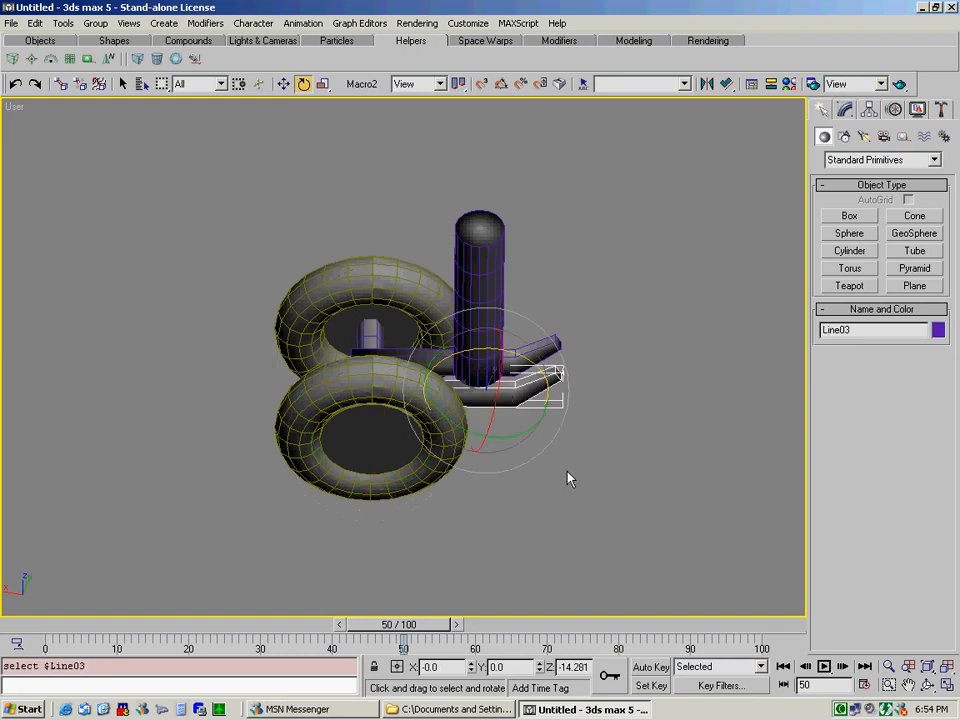
click(568, 476)
click(515, 399)
click(491, 252)
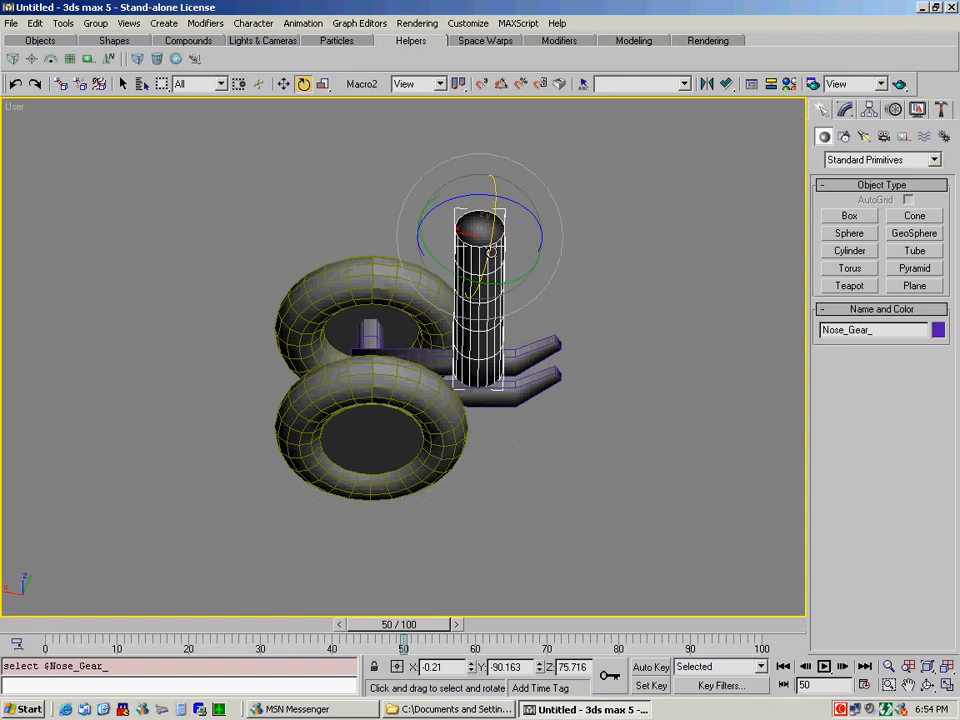
click(530, 352)
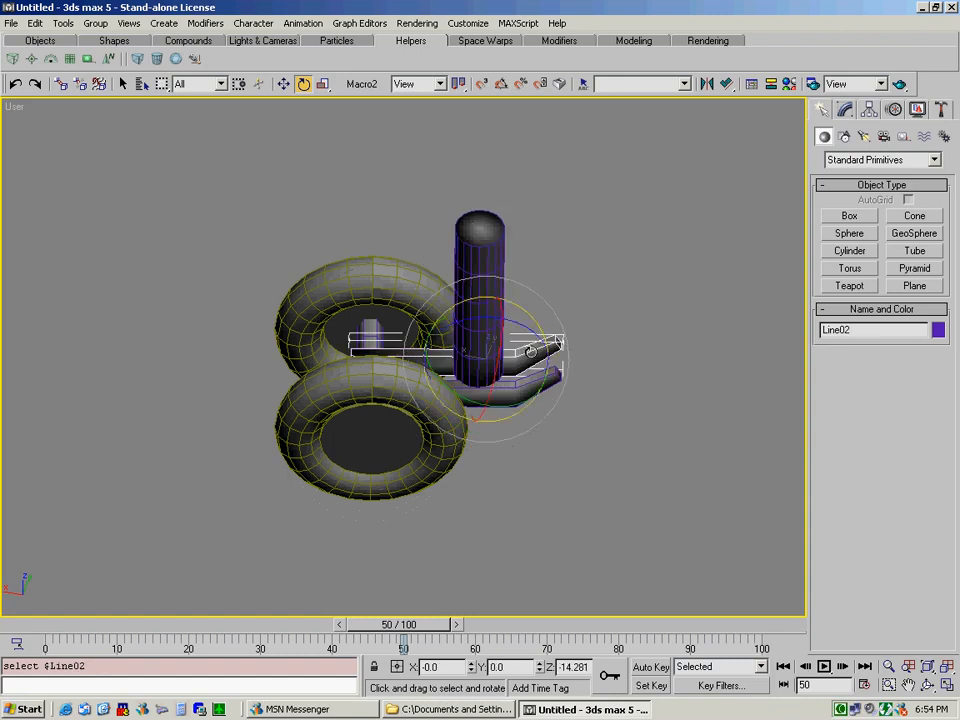
click(478, 242)
click(666, 352)
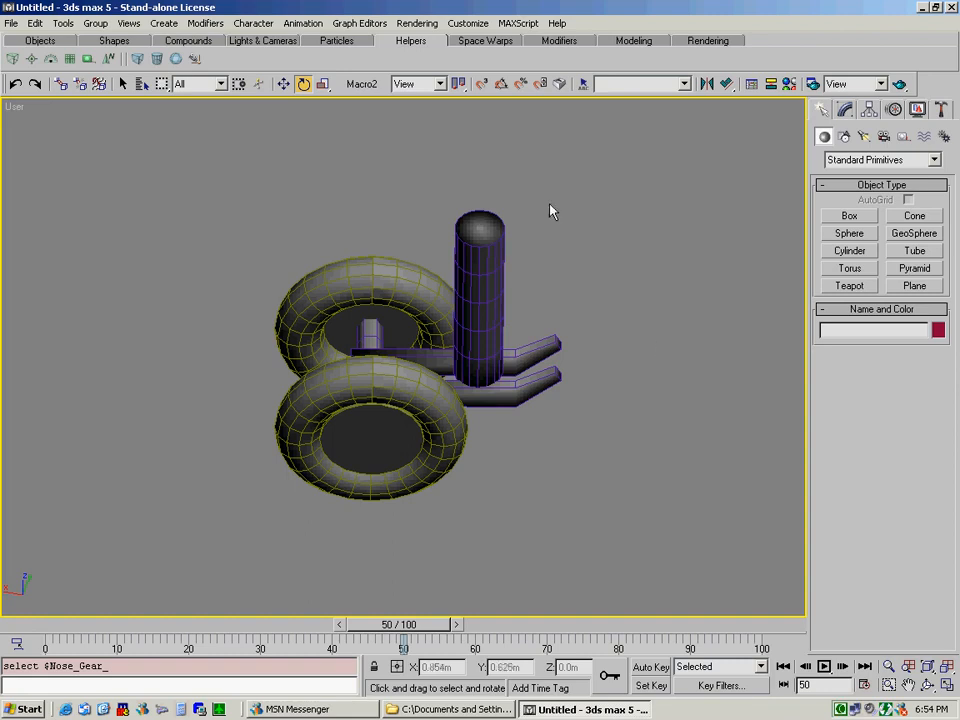
Test-rotate the Nose_Gear_ strut with its linked parts, bring it back upright and clear the selection.
click(489, 231)
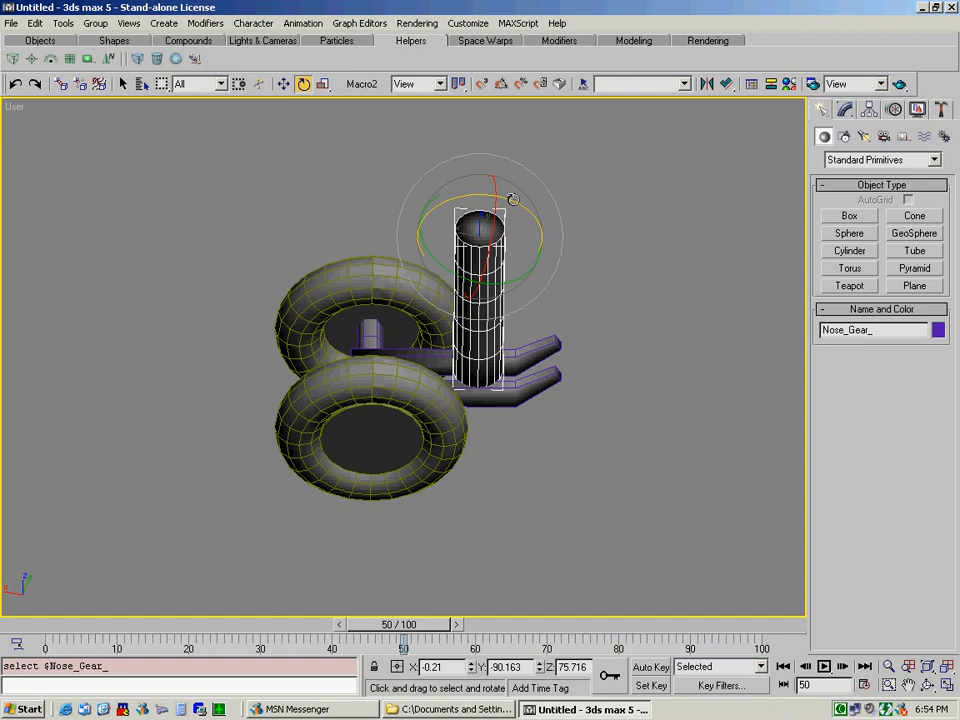
drag(540, 236, 497, 213)
click(592, 375)
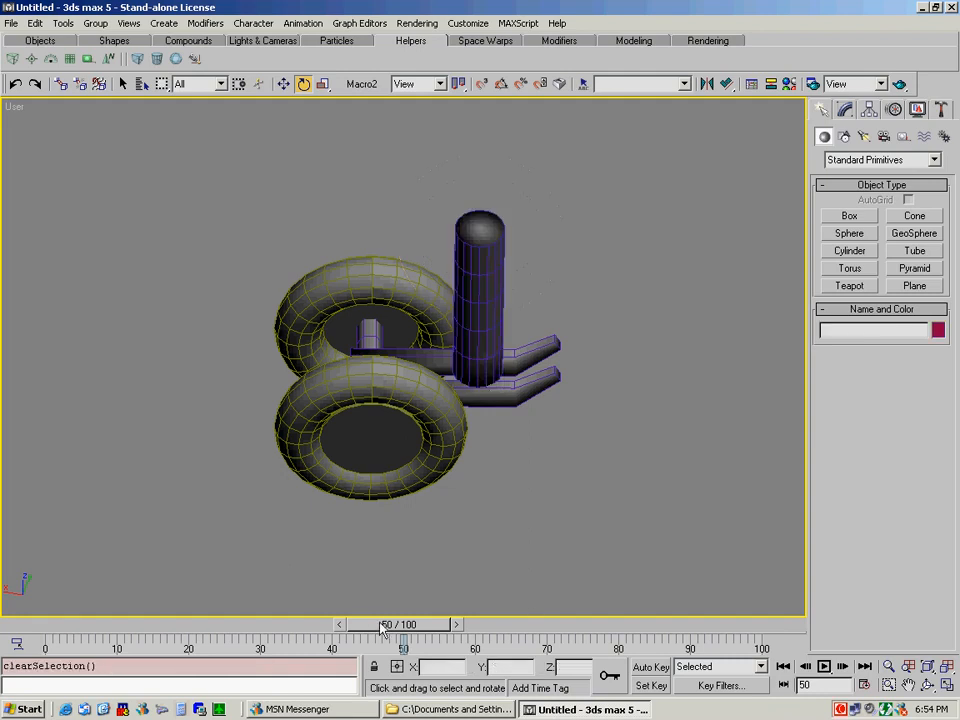
Move the animation to frame 0 and review the animation length in the time configuration.
drag(385, 626, 57, 645)
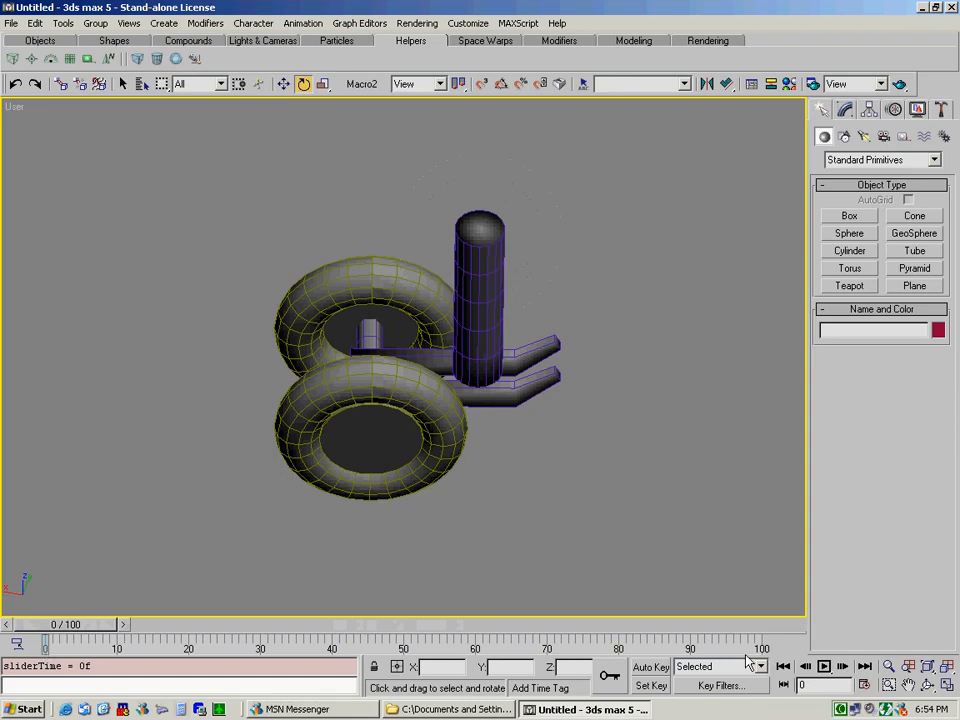
right_click(785, 688)
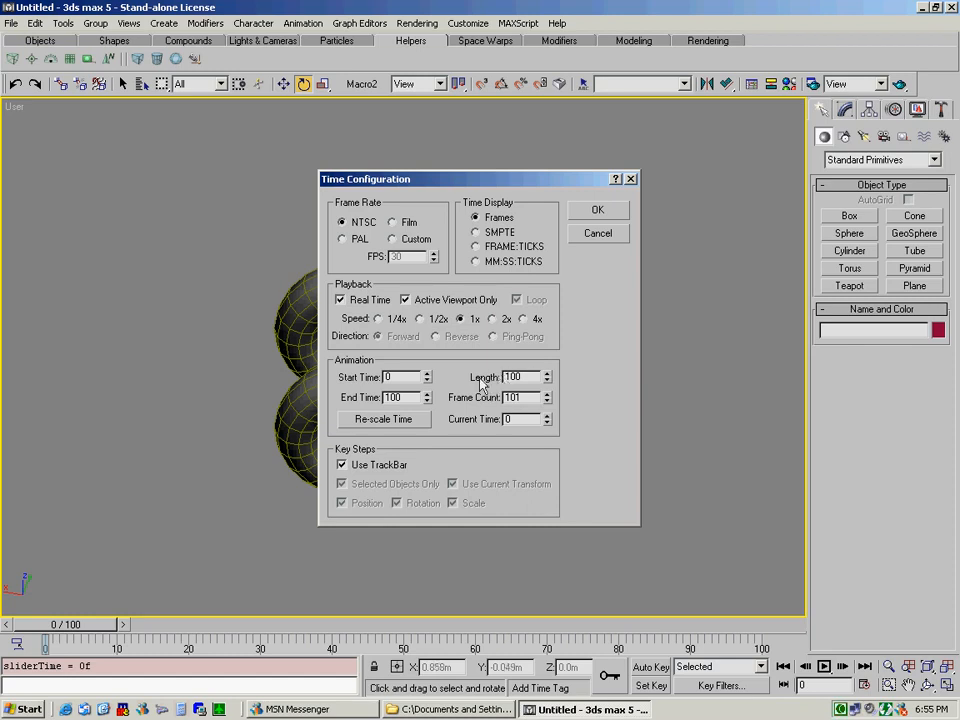
click(595, 210)
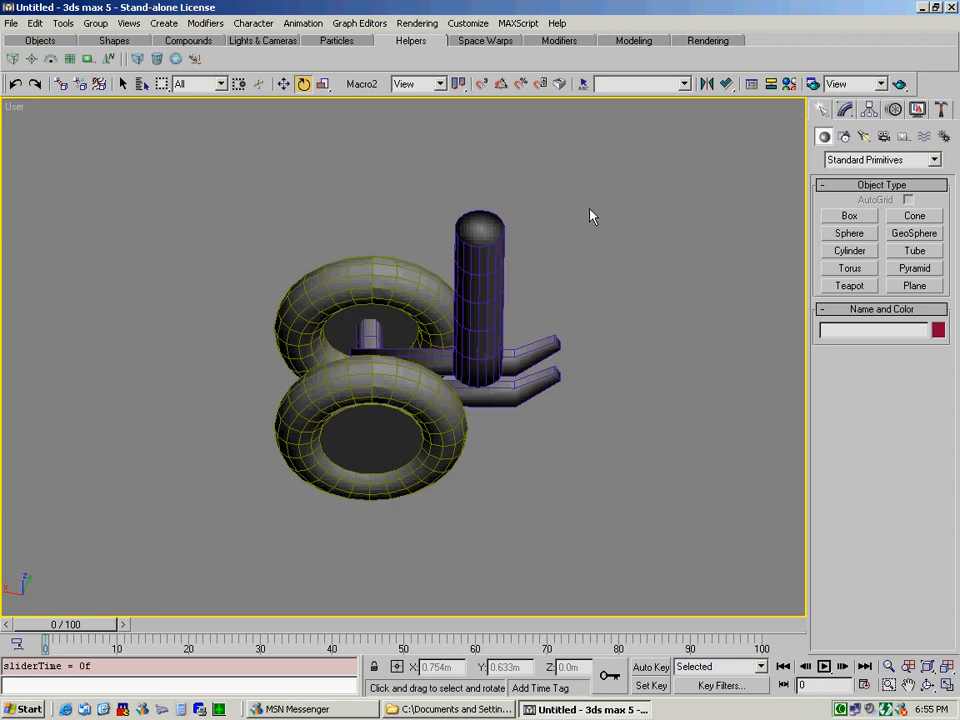
Turn on Set Key mode for the Nose_Gear_ strut and set a key for the upright pose at frame 0.
click(482, 251)
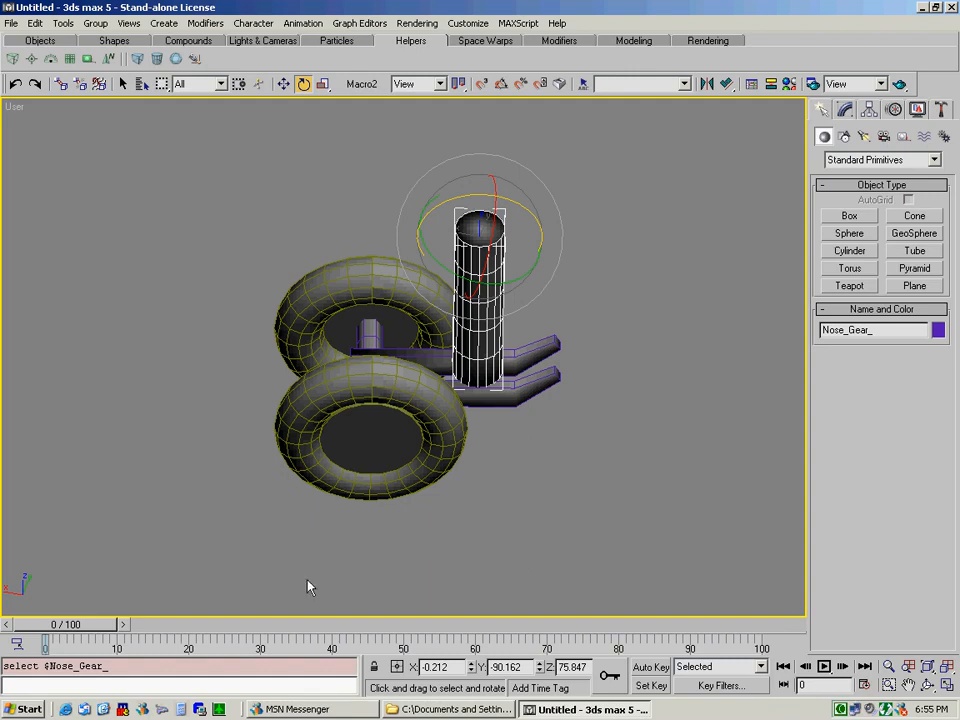
click(651, 686)
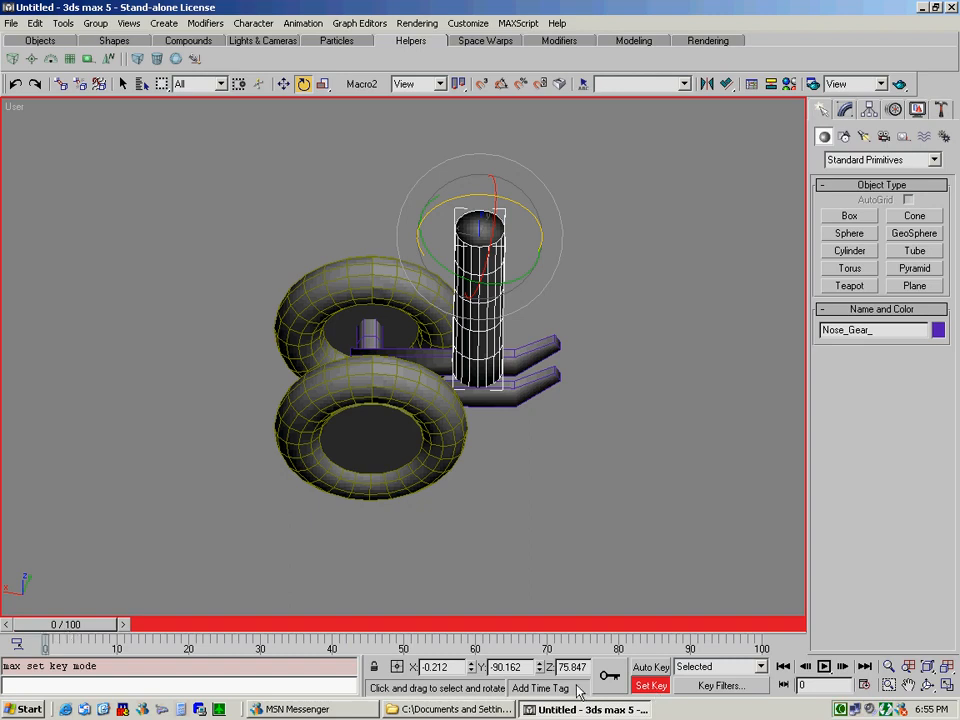
click(610, 676)
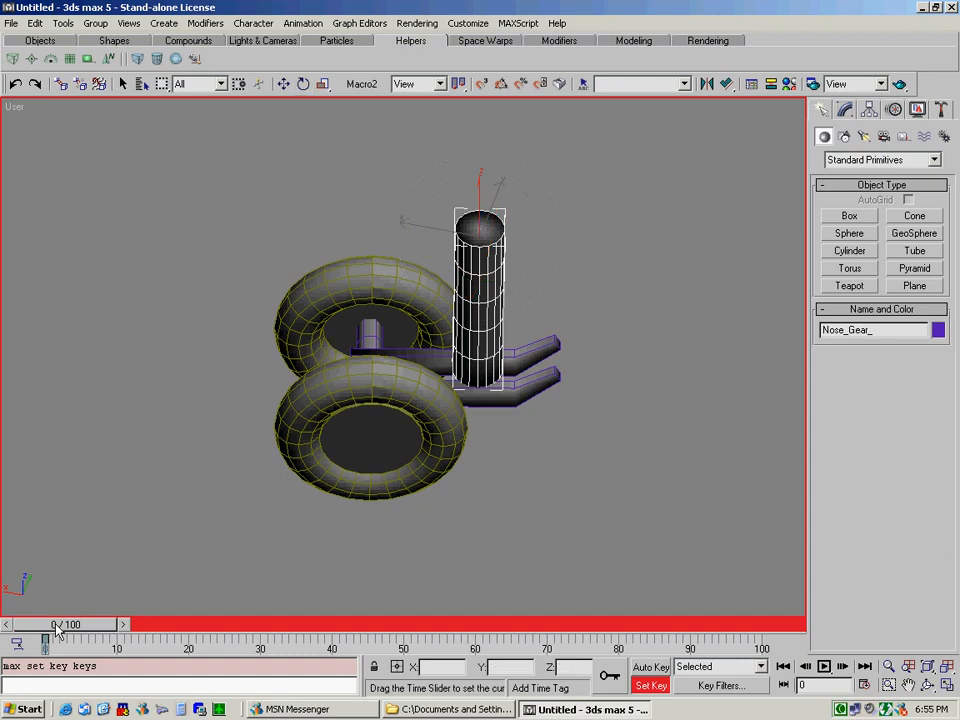
At frame 100, rotate the strut up to a nearly horizontal retracted pose, set a key and turn off Set Key mode.
drag(55, 626, 806, 628)
key(e)
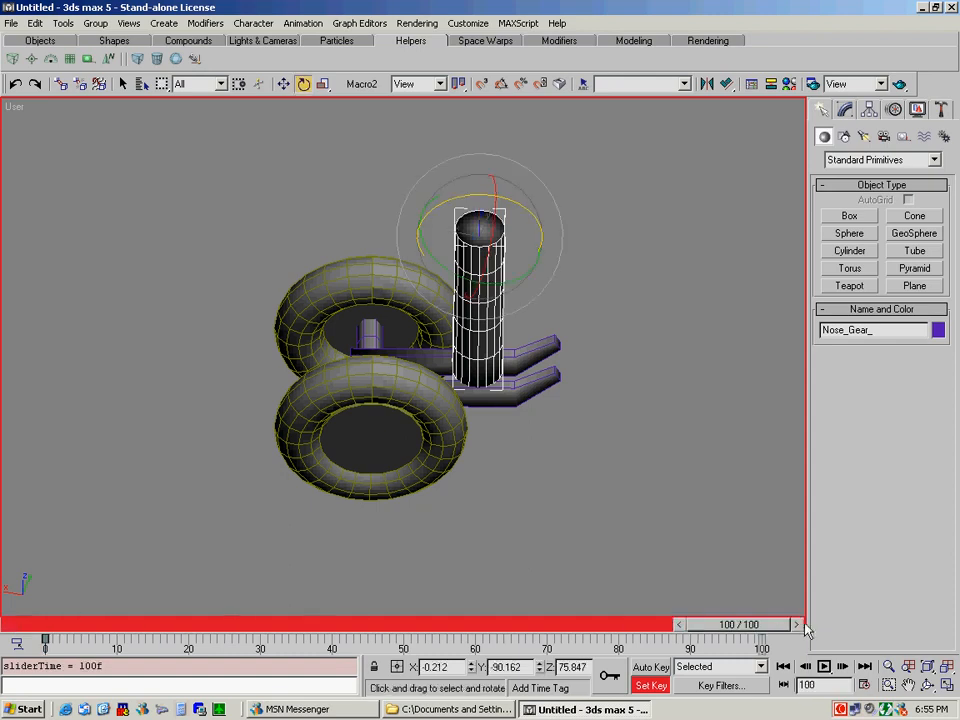
drag(521, 205, 655, 249)
click(609, 676)
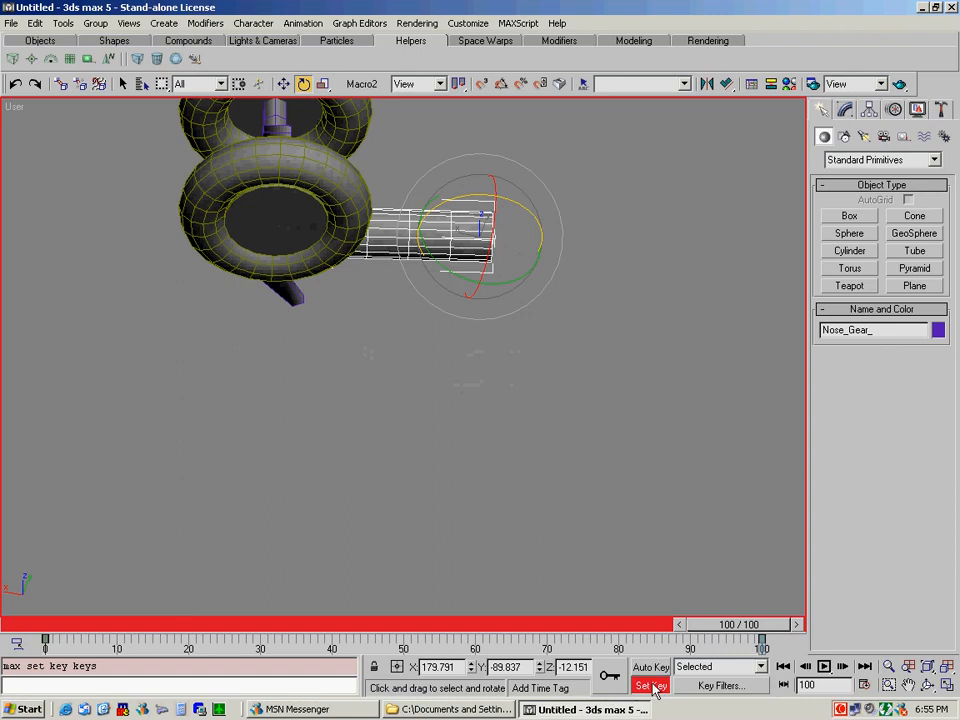
click(651, 686)
Return to frame 0, scrub the gear animation and review which tracks the Set Key filters allow.
click(783, 665)
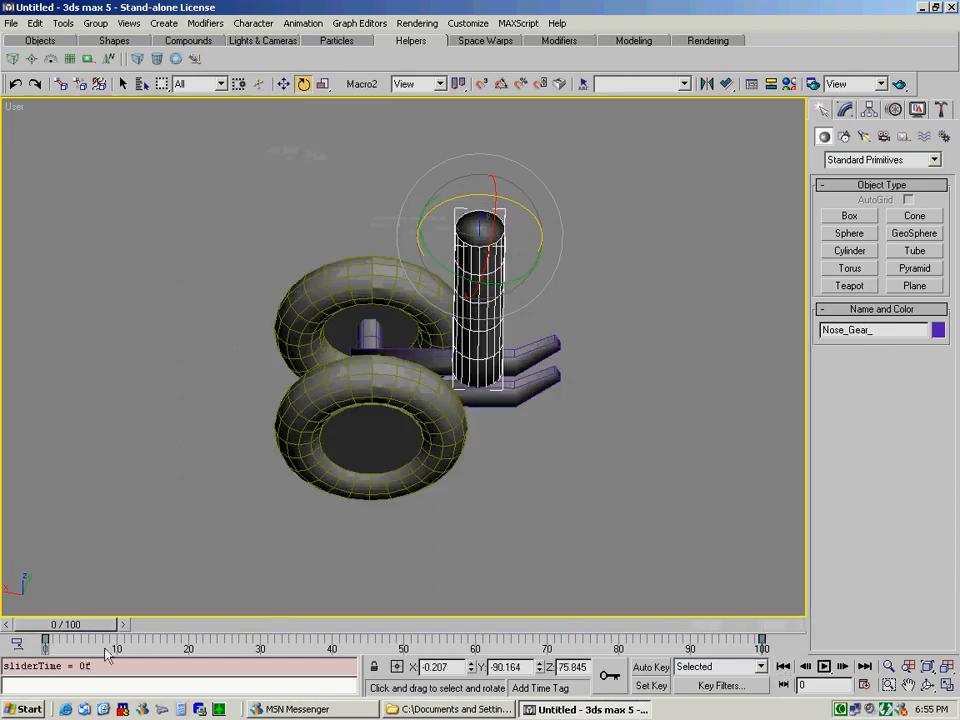
drag(62, 627, 42, 627)
key(e)
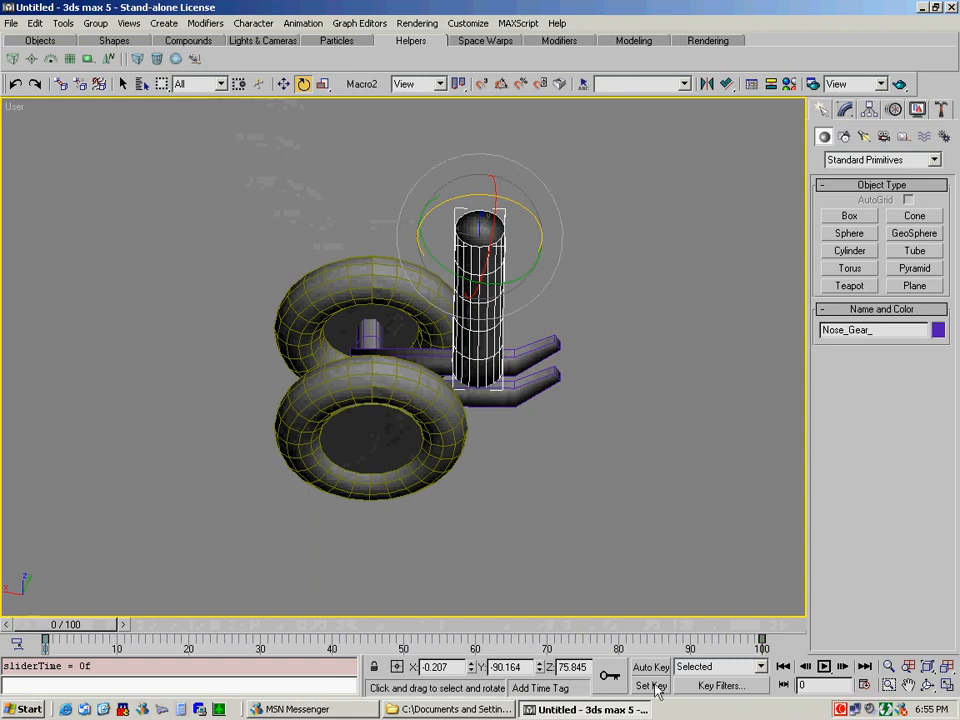
click(718, 686)
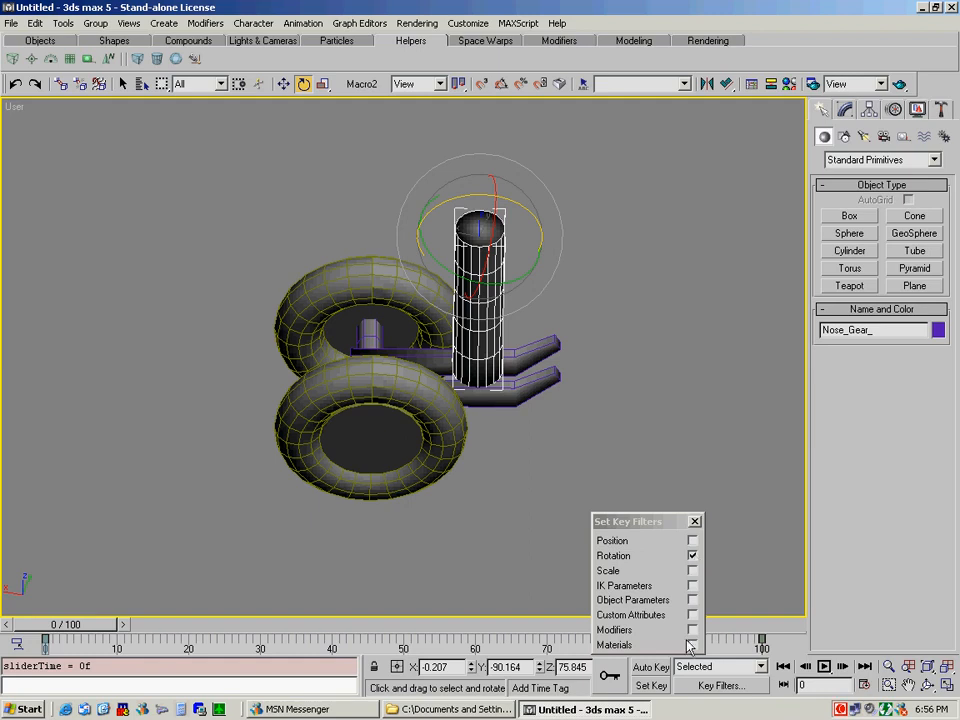
click(695, 521)
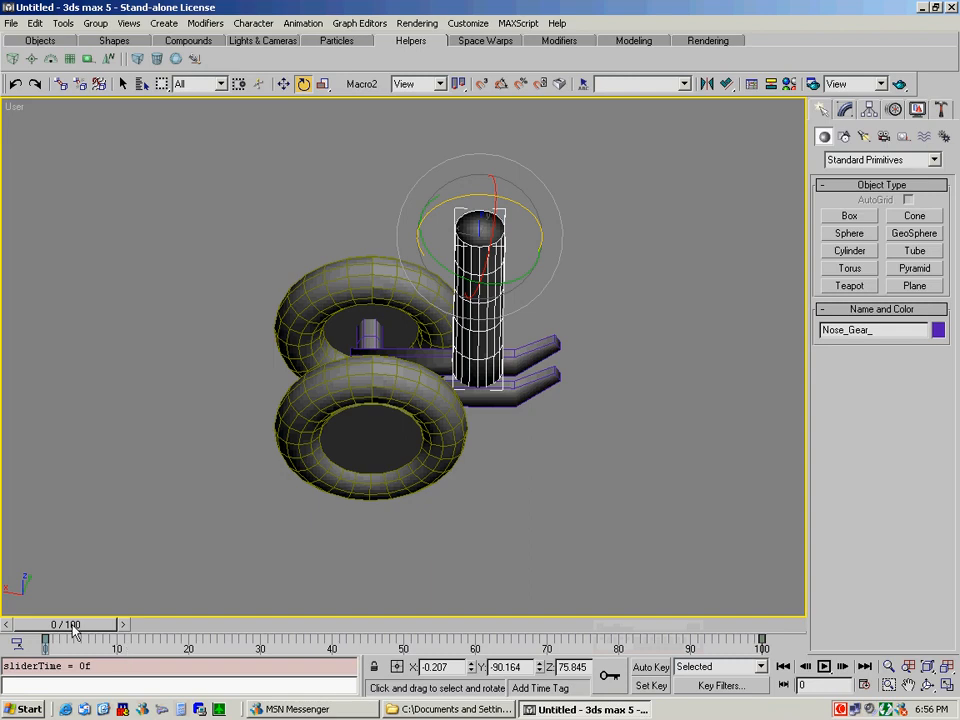
Play back the nose gear retraction animation in the viewport and stop the playback.
drag(72, 624, 72, 625)
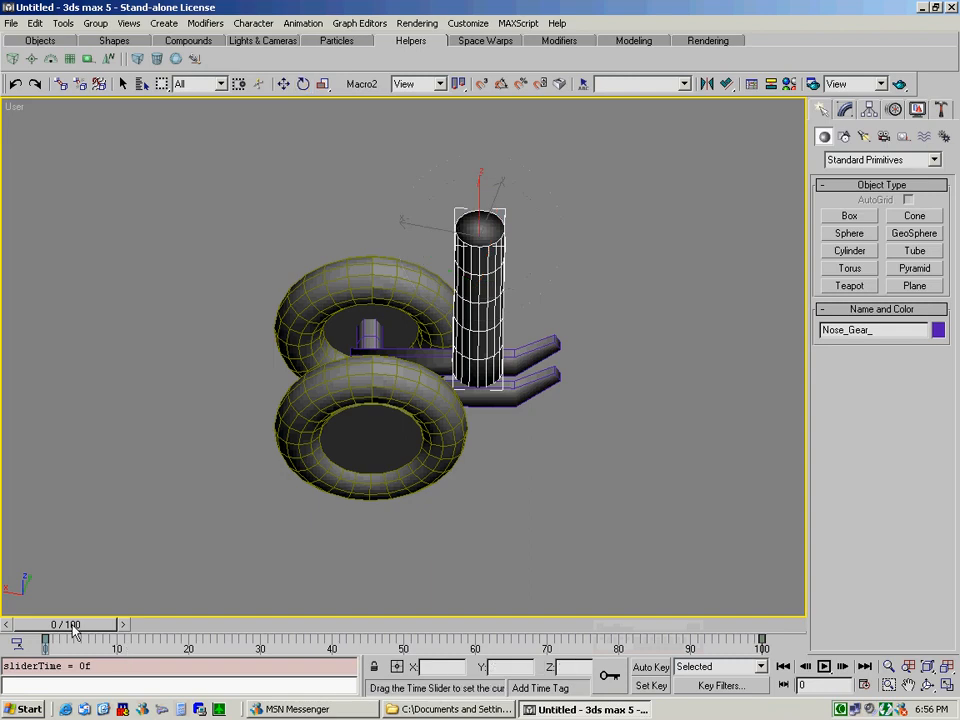
click(825, 670)
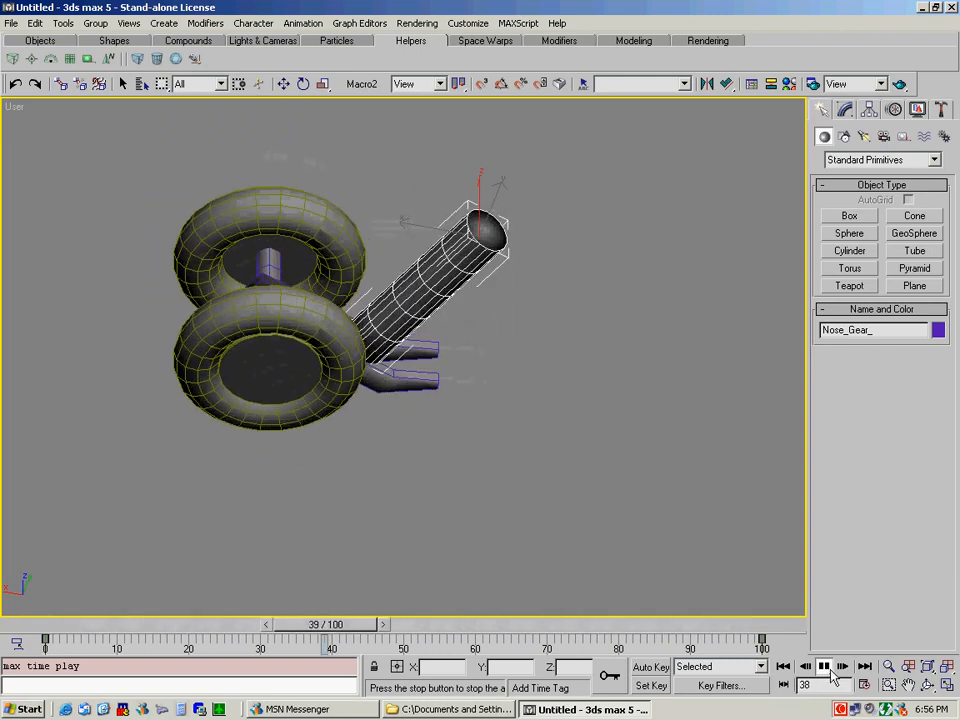
click(823, 666)
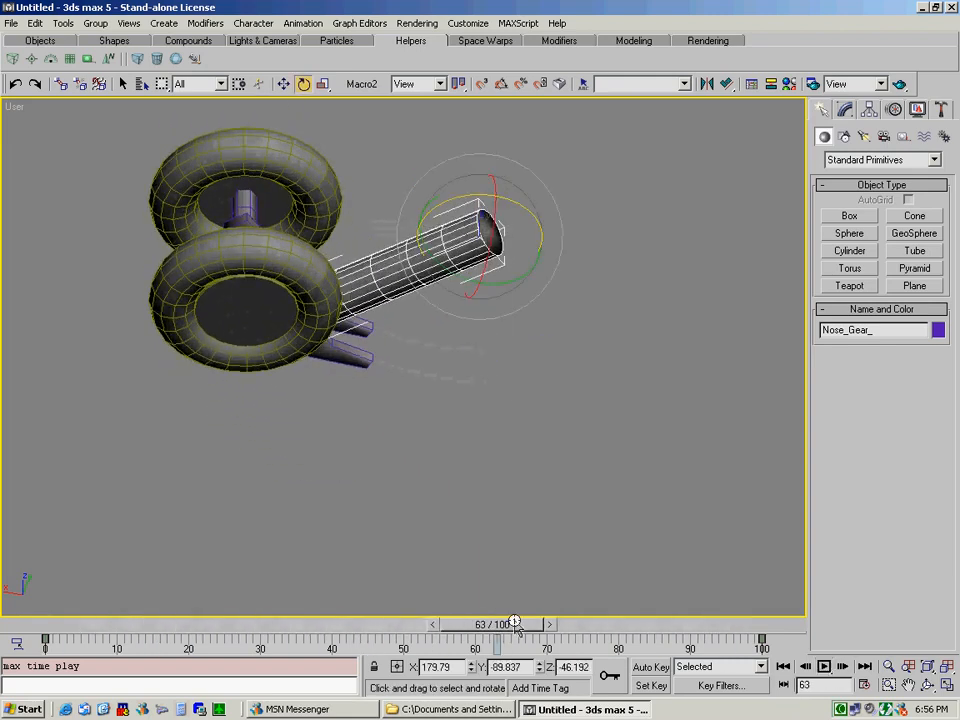
Scrub the gear animation between frame 0 and frame 50 to examine the retraction, ending at frame 0.
drag(510, 627, 77, 627)
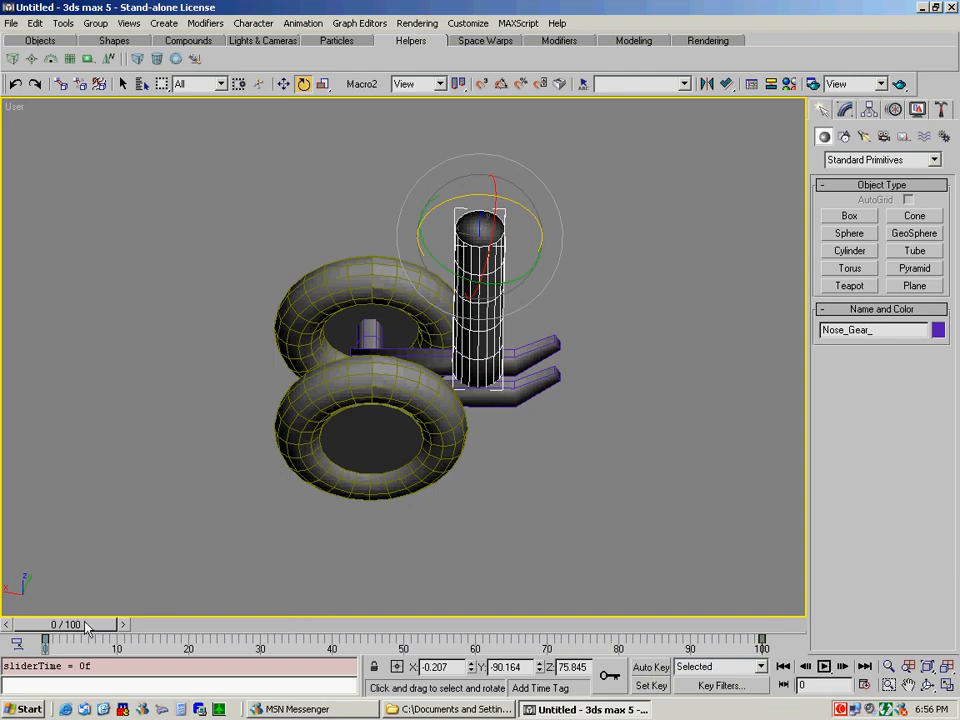
drag(85, 628, 420, 636)
key(e)
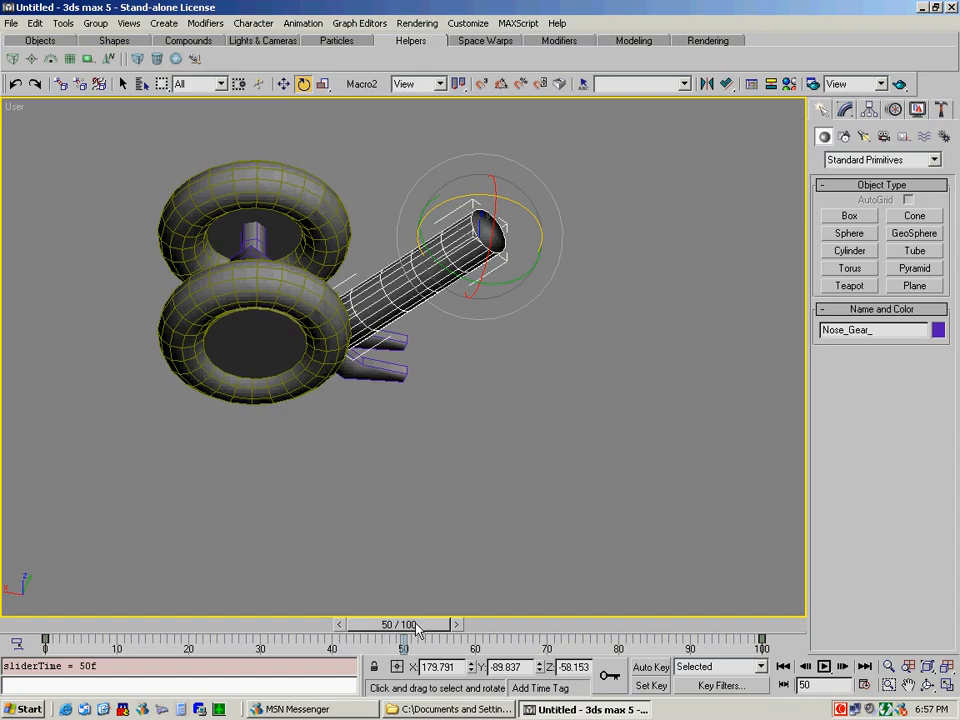
drag(415, 628, 18, 630)
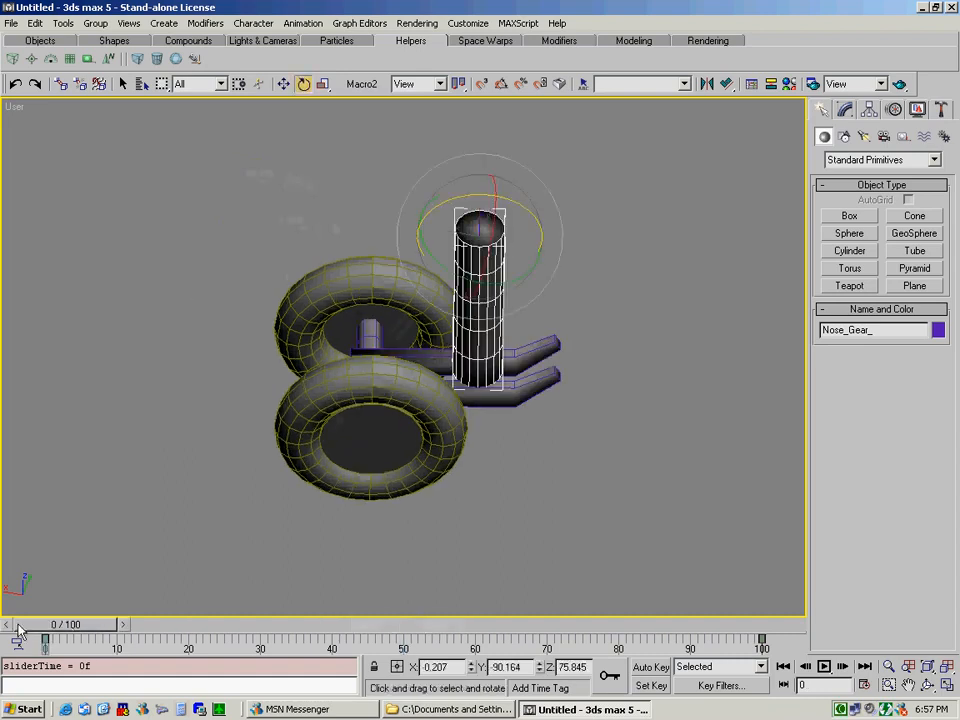
Turn on Set Key mode, rotate the strut back to nearly upright at frame 50, set a key and turn the mode off.
click(651, 685)
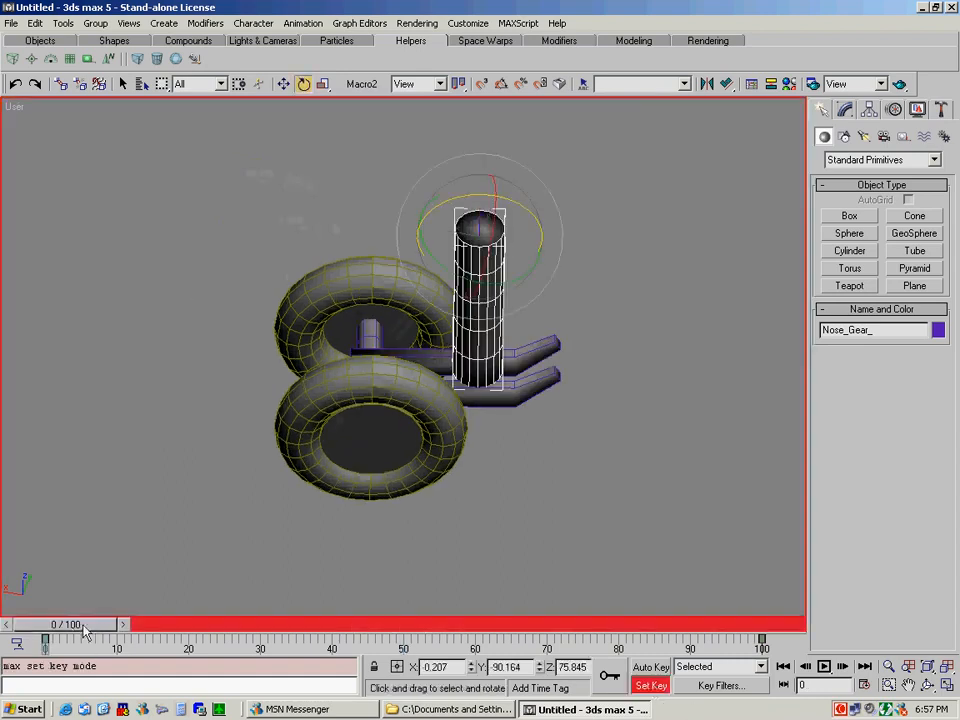
drag(85, 630, 418, 638)
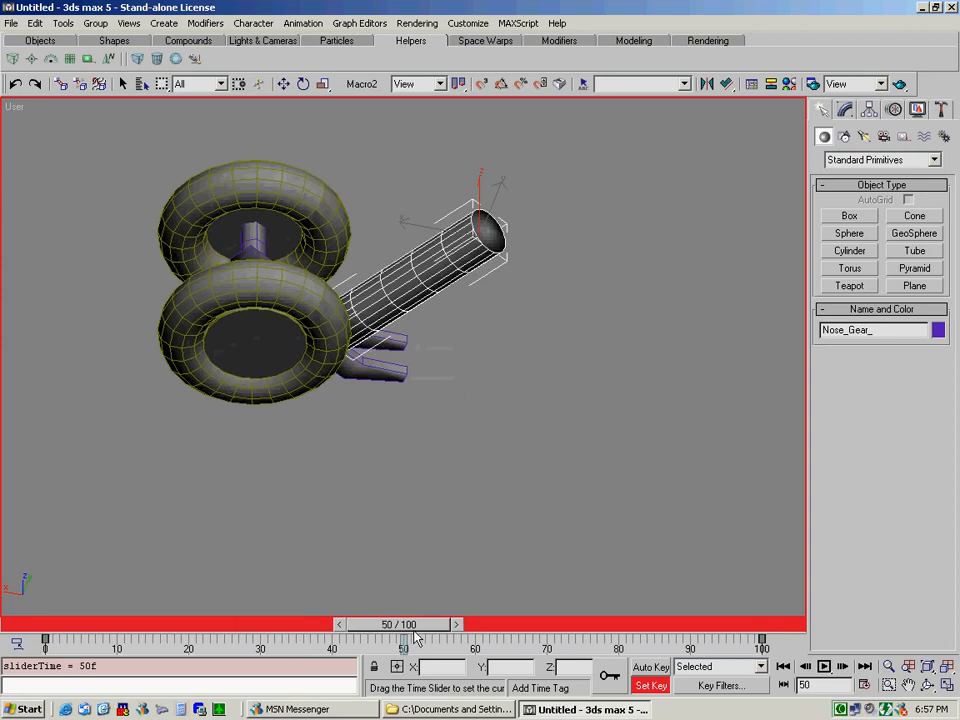
key(e)
mouse_move(516, 195)
mouse_down()
mouse_move(508, 208)
mouse_move(419, 207)
mouse_up()
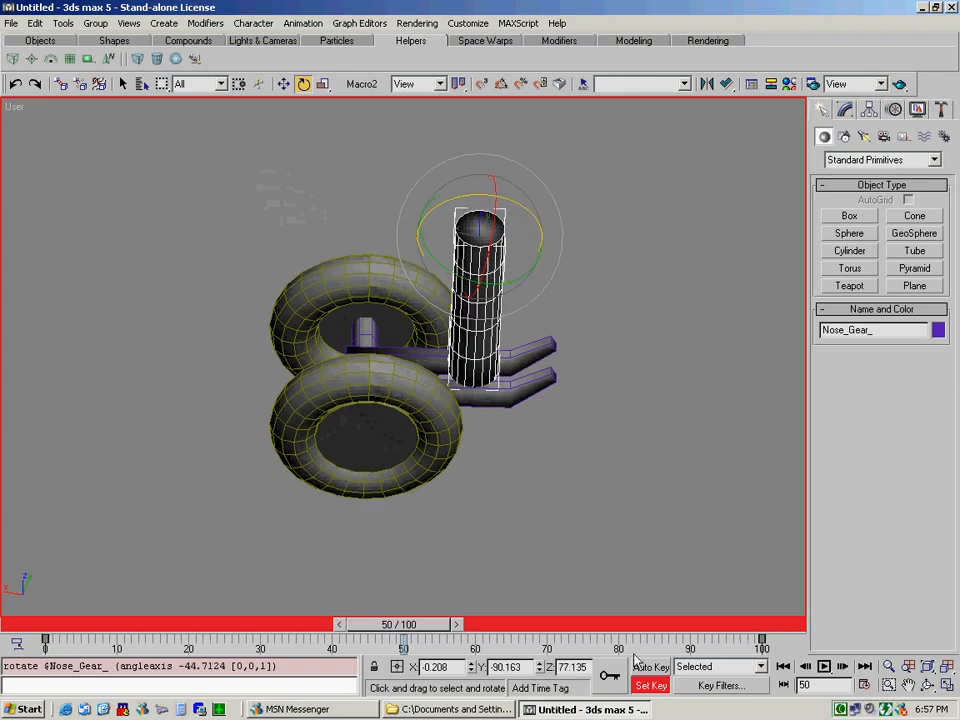
click(608, 678)
key(apostrophe)
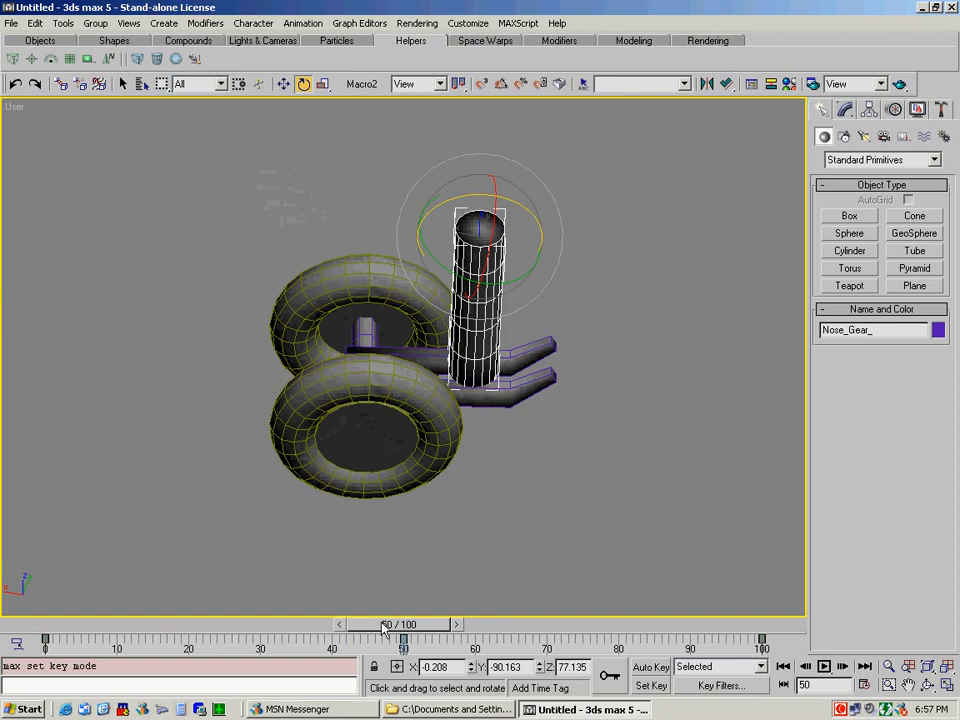
With Set Key mode on, rotate the strut about -28.16° around the X axis at frame 50 and set a key.
drag(390, 626, 62, 628)
key(e)
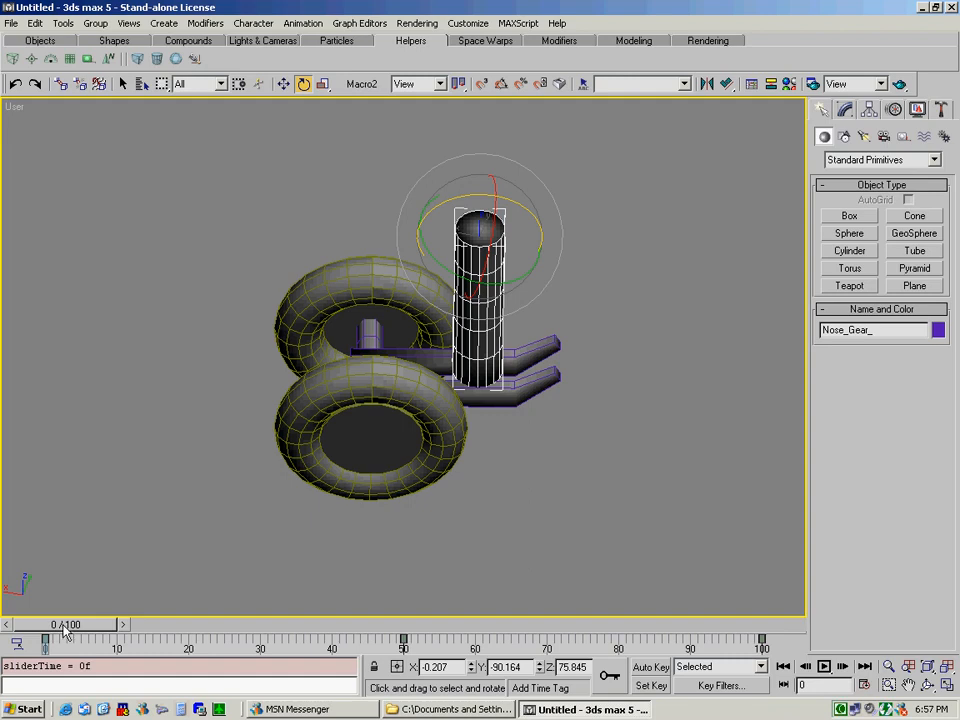
click(650, 685)
drag(60, 627, 390, 627)
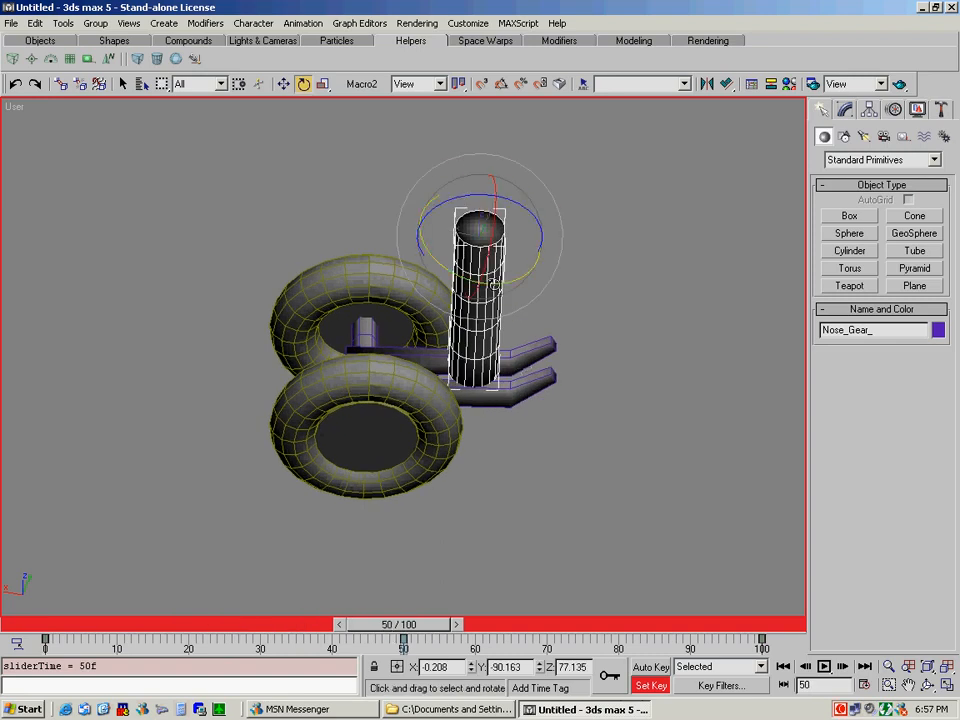
drag(487, 243, 487, 293)
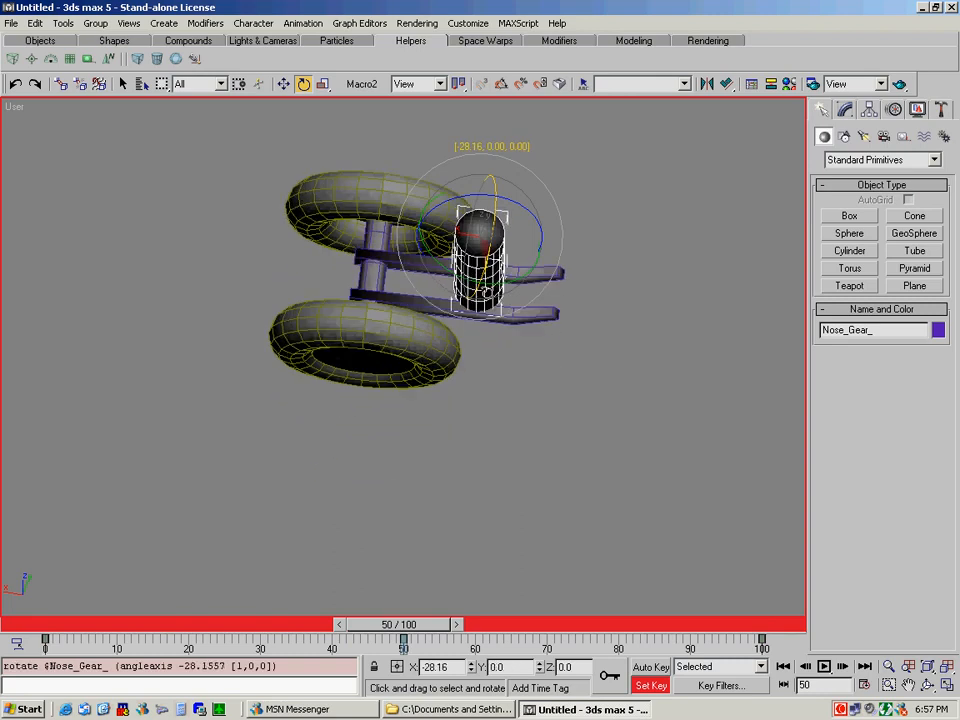
click(611, 677)
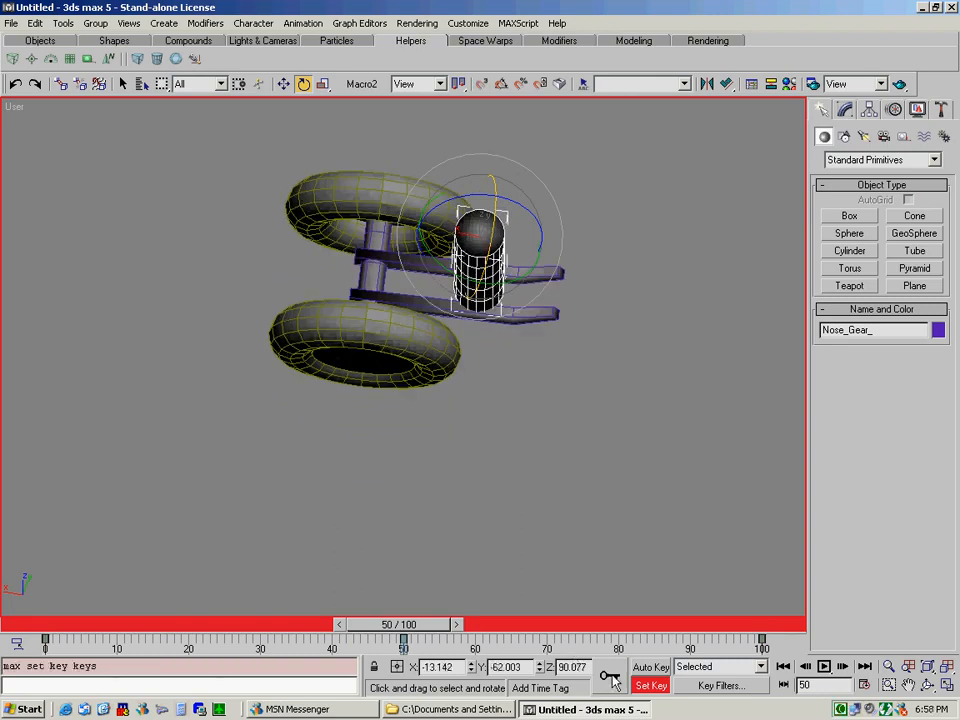
At frame 20, rotate the strut about 77° around the X axis, set a key and return to frame 0.
drag(400, 628, 422, 651)
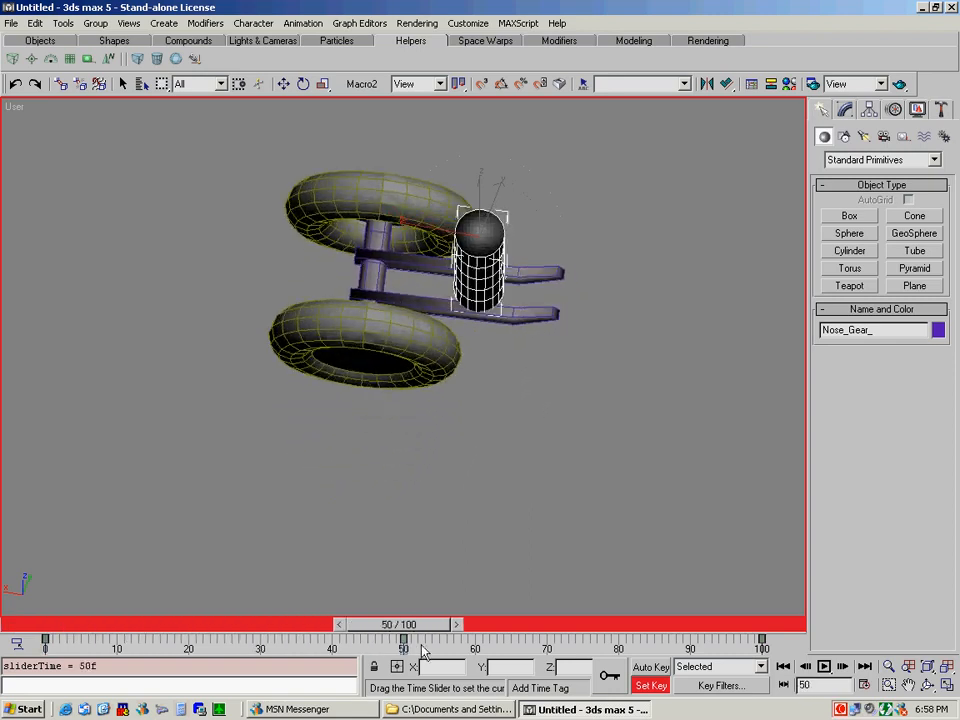
drag(422, 651, 197, 634)
key(e)
key(e)
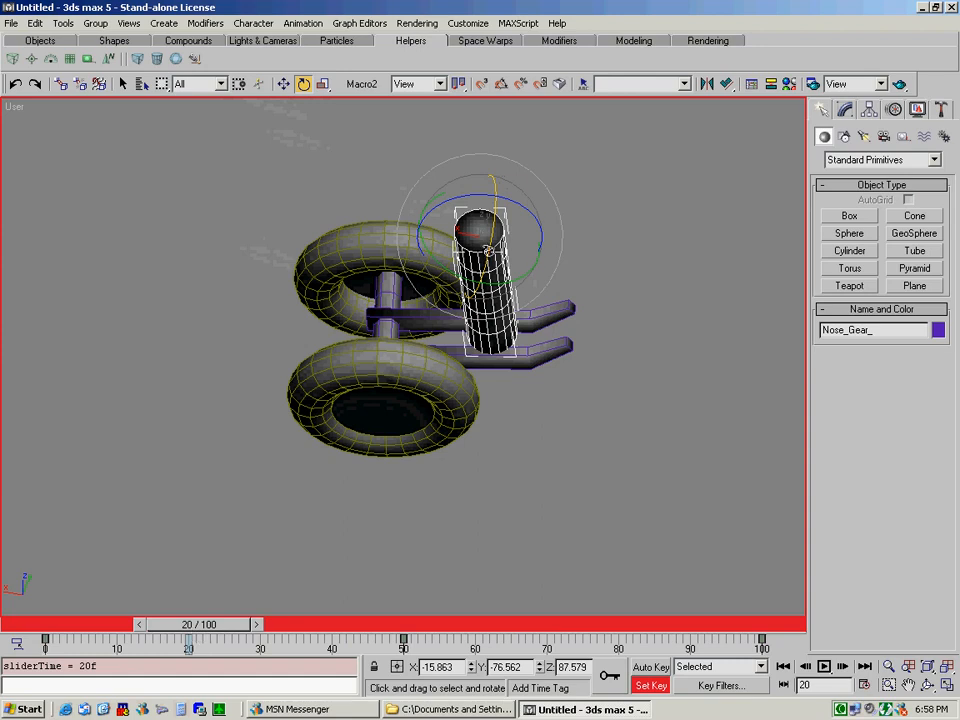
drag(492, 186, 491, 149)
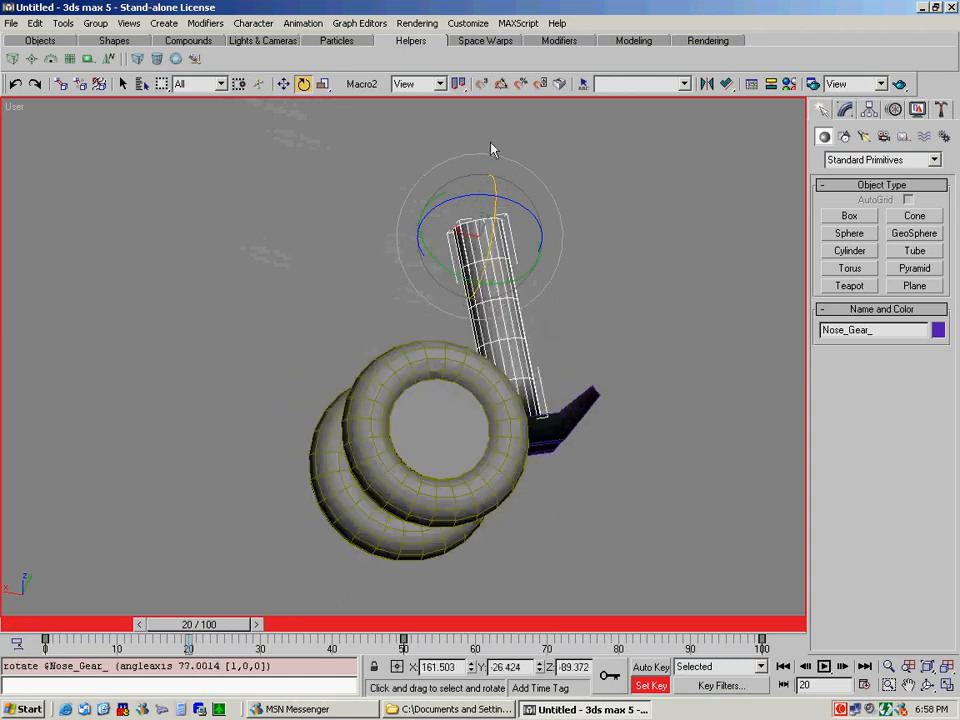
key(k)
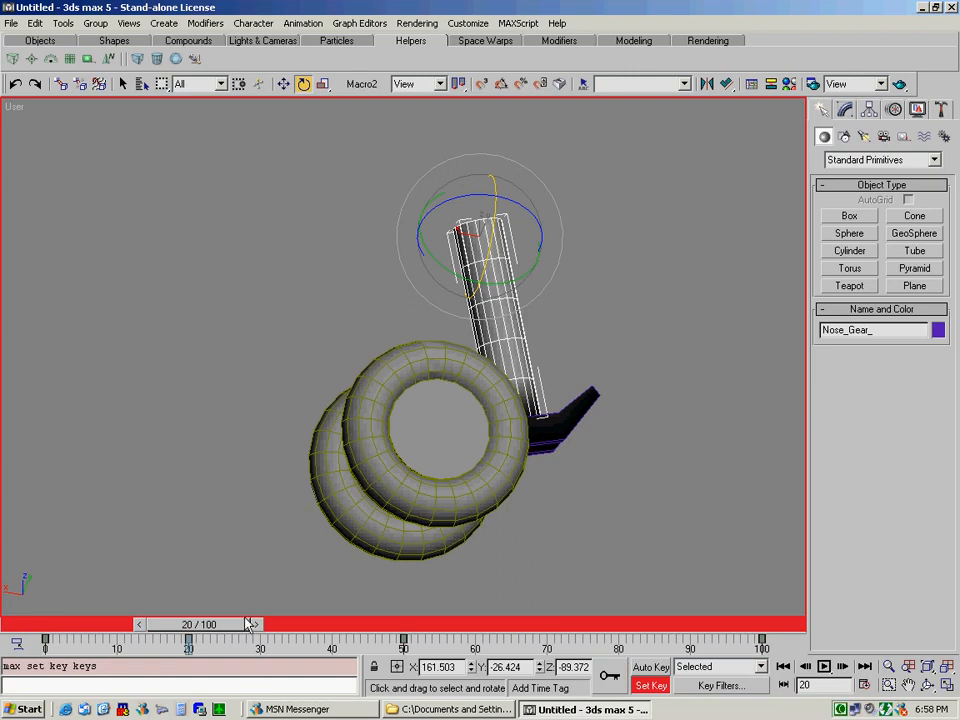
drag(248, 624, 53, 607)
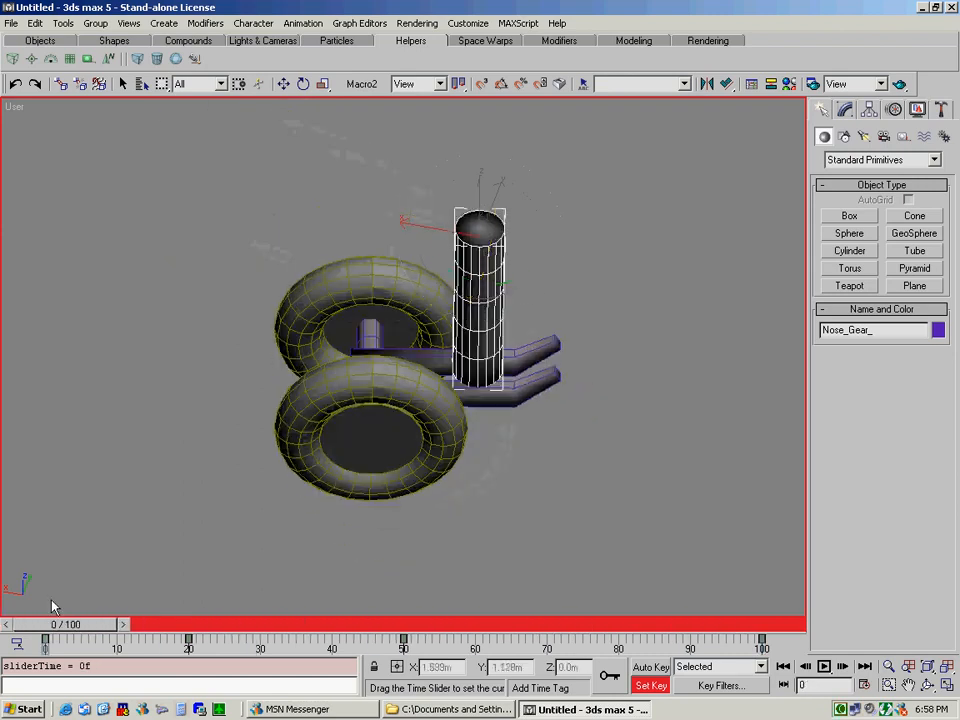
key(e)
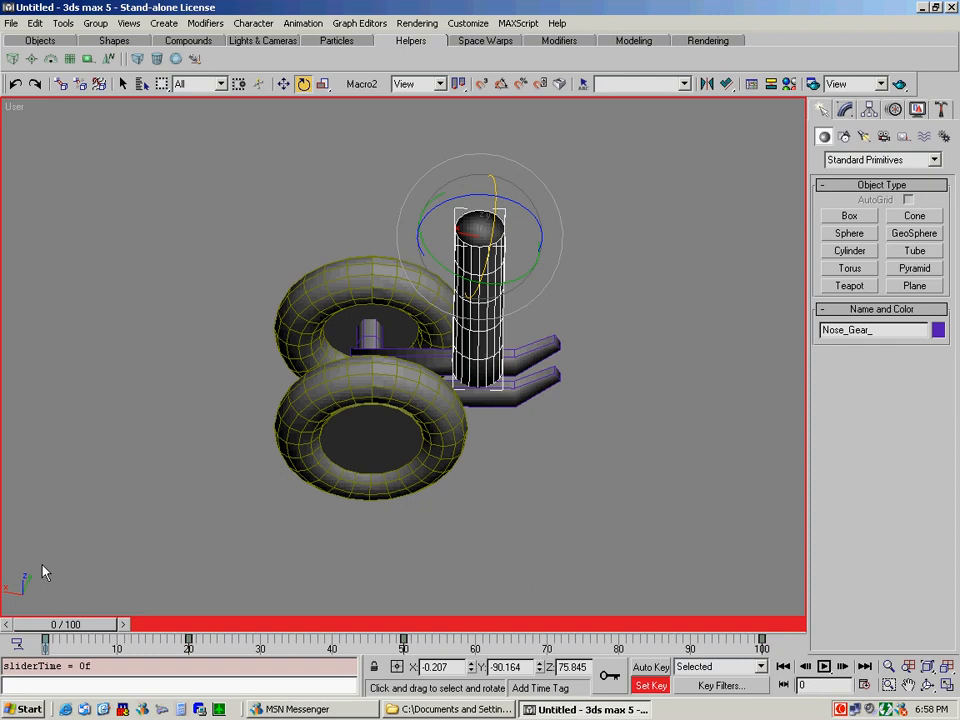
Open the recent scene a7.max without saving the changes to the landing gear scene.
click(10, 22)
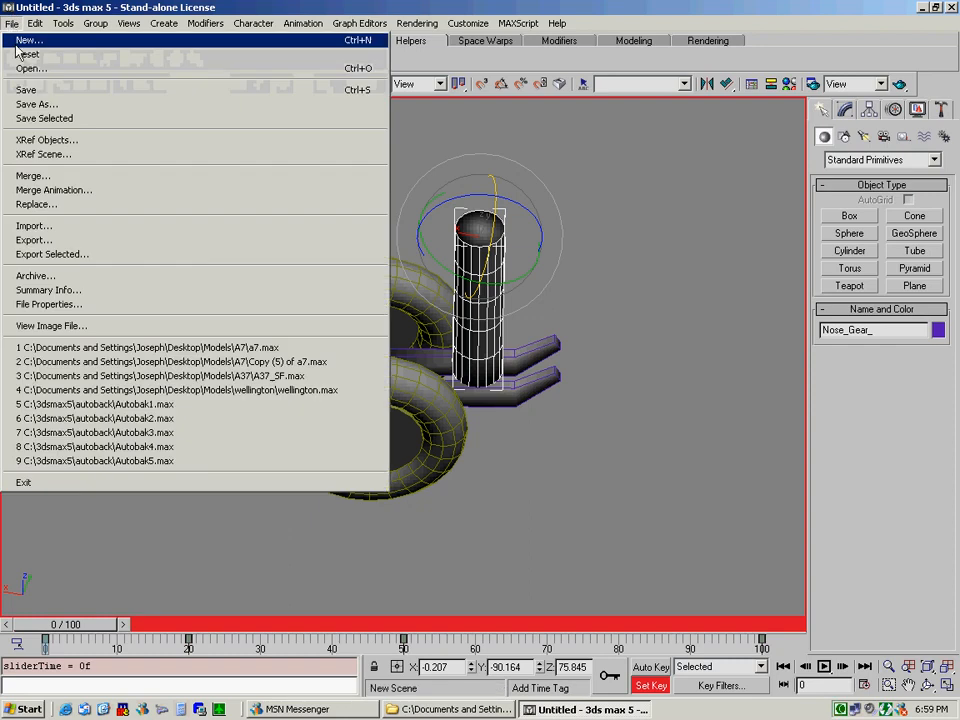
click(168, 350)
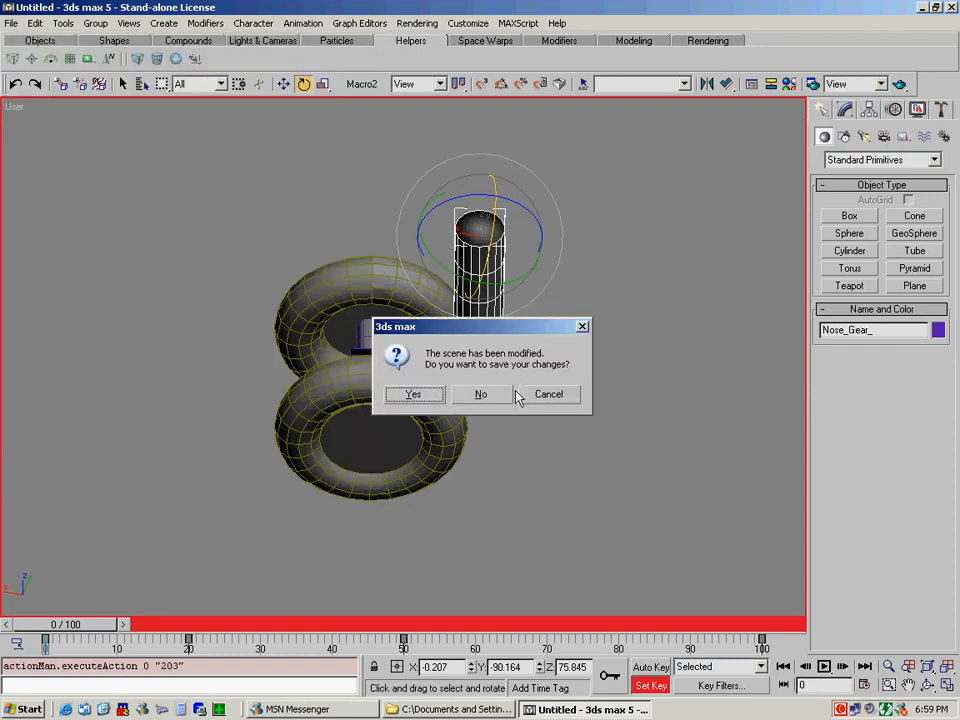
click(482, 394)
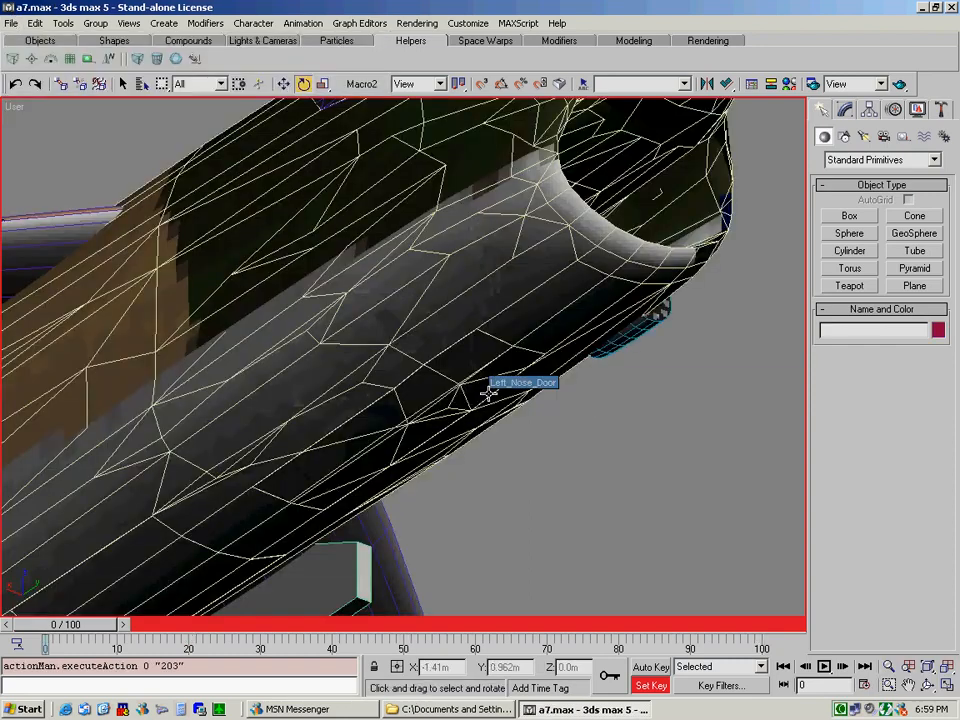
Bring the aircraft's left wing into view and select the Left_Aileron on its trailing edge.
click(946, 666)
click(927, 685)
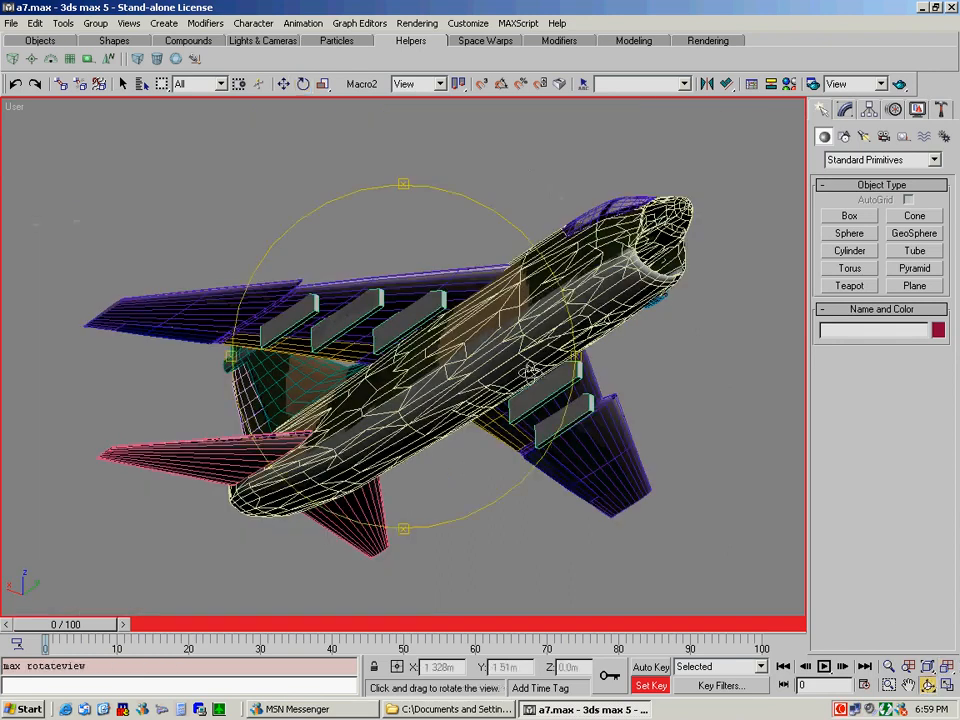
drag(415, 350, 671, 439)
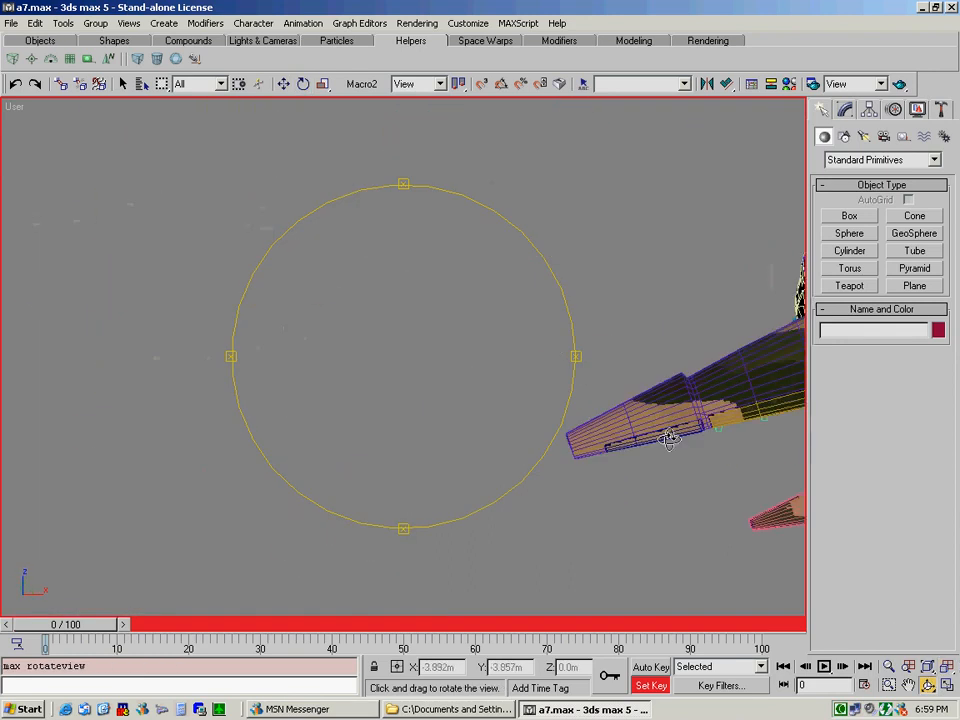
drag(733, 398, 404, 444)
scroll(390, 390, up, 3)
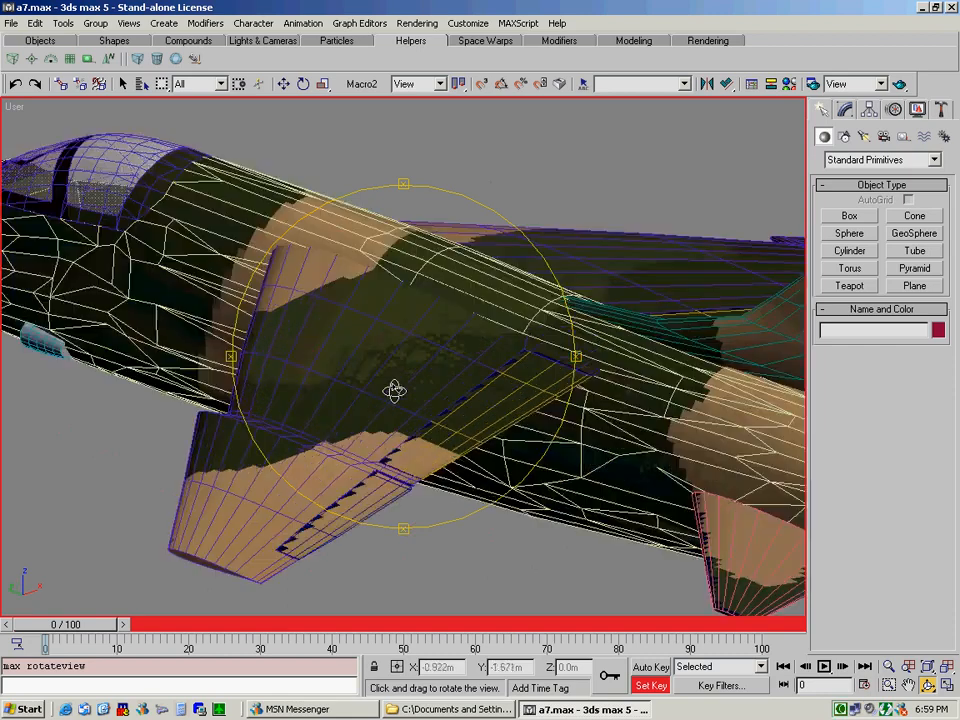
scroll(399, 395, down, 5)
scroll(399, 394, up, 4)
right_click(401, 394)
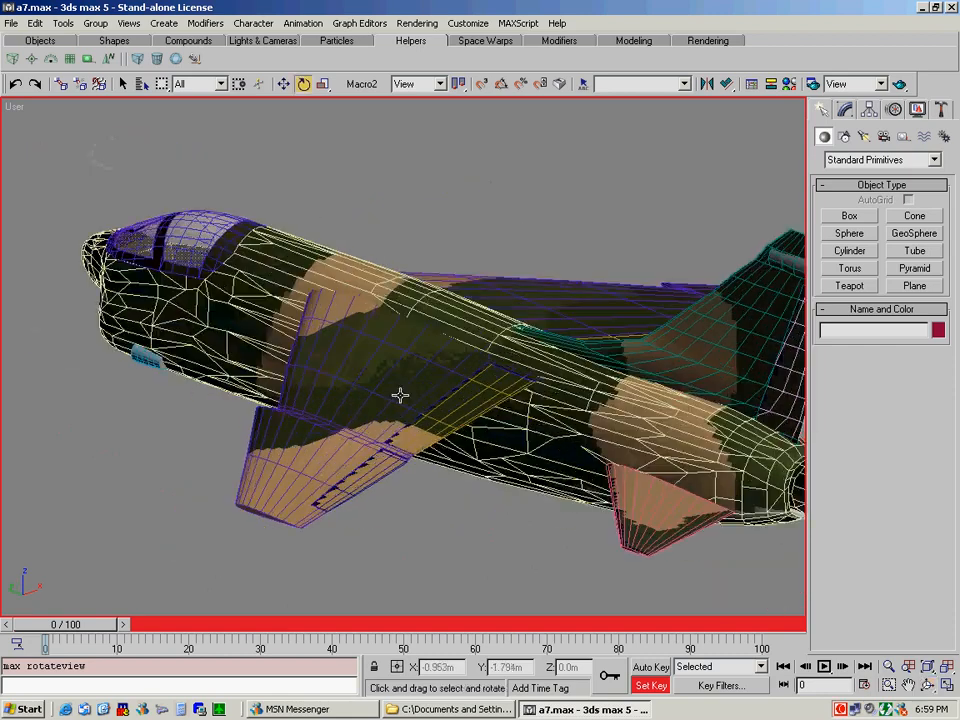
click(439, 421)
click(356, 485)
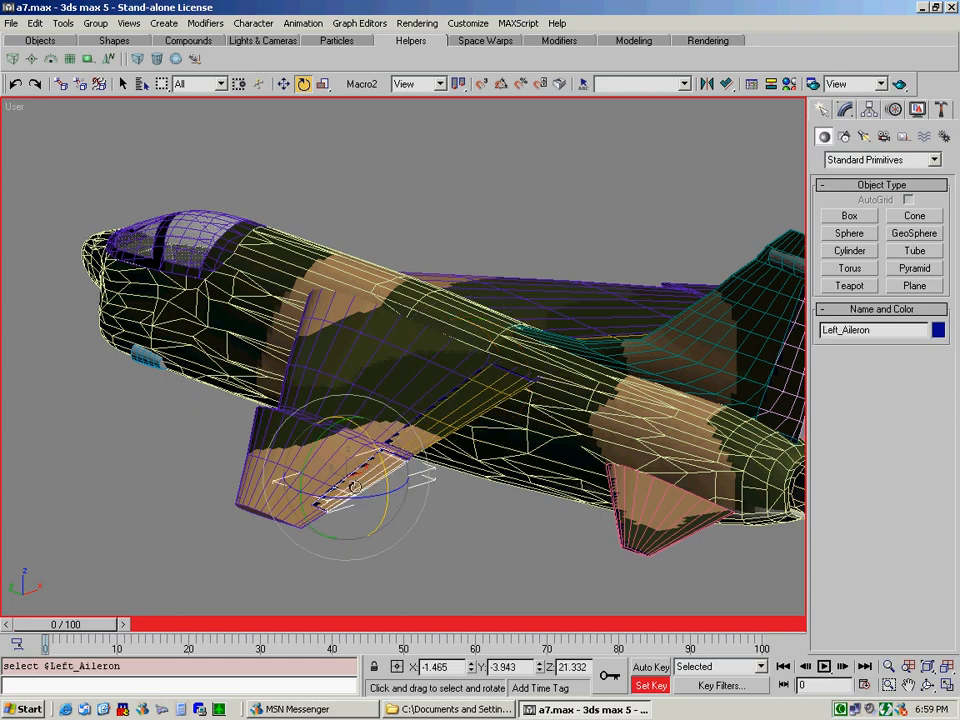
View the modifier stacks of the Left_Aileron and Flap_Left, and reselect the Left_Aileron.
click(846, 109)
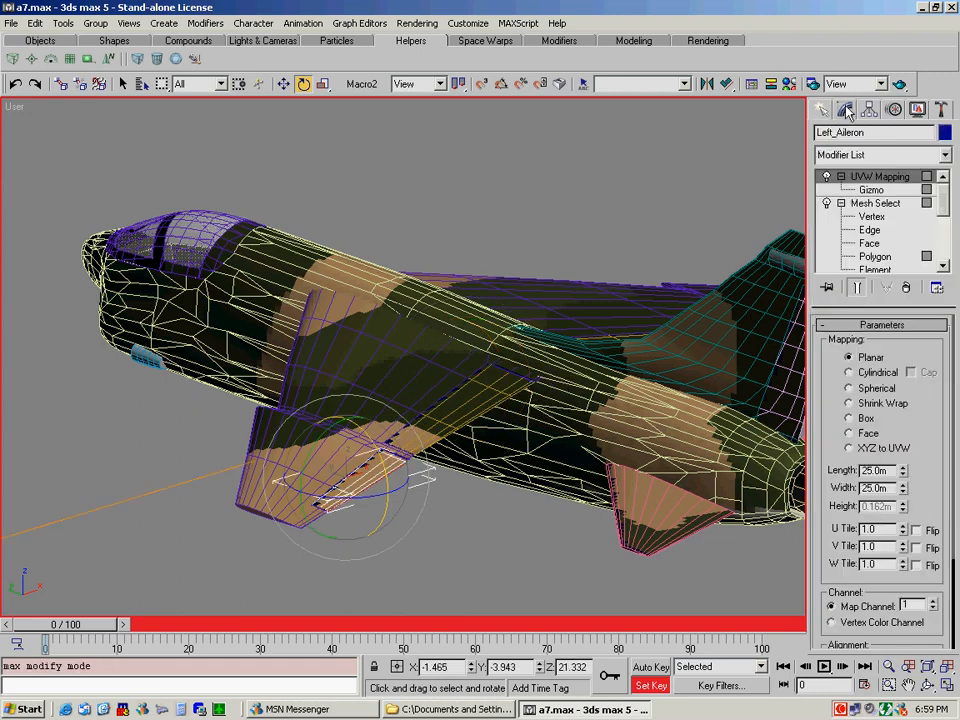
click(460, 405)
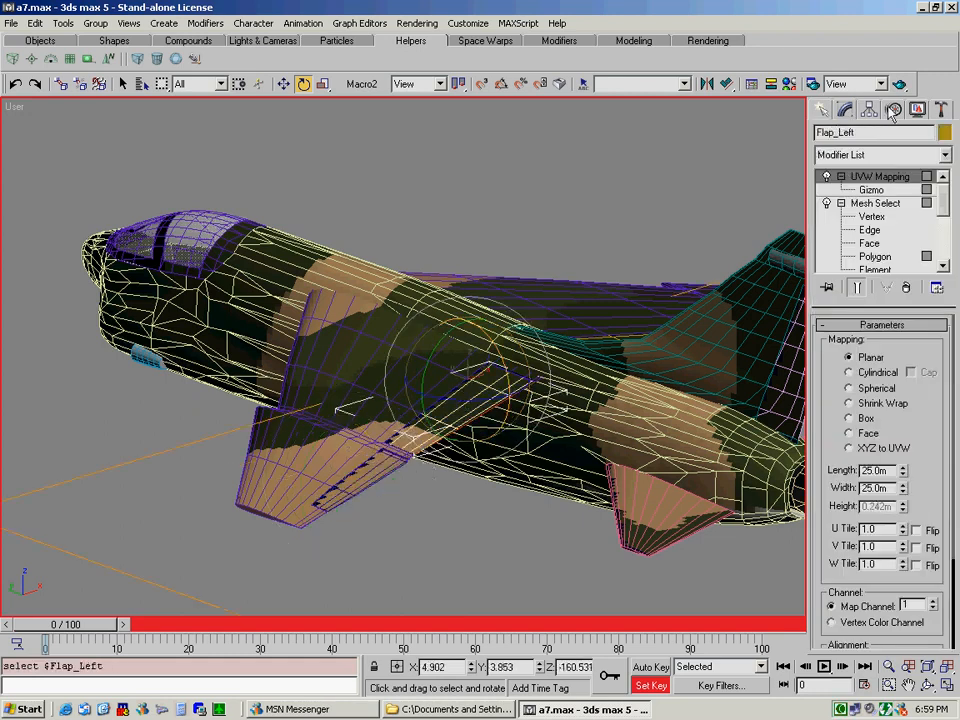
click(360, 477)
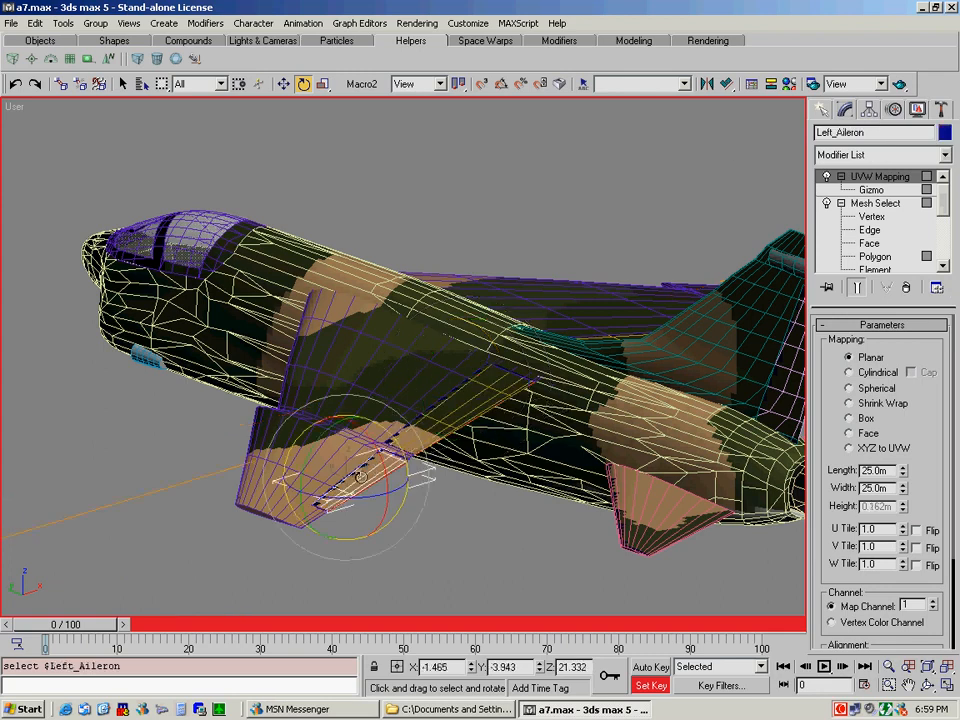
key(ctrl+s)
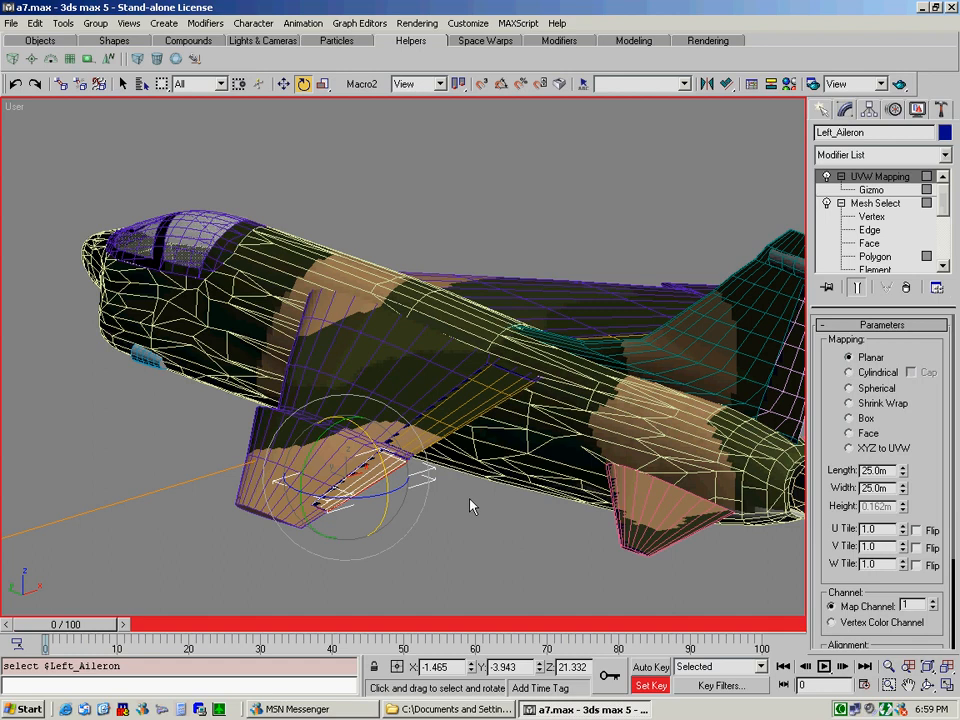
Try rotating the Left_Aileron about -16.54° around the X axis of the View coordinate system, and undo it.
scroll(461, 510, up, 6)
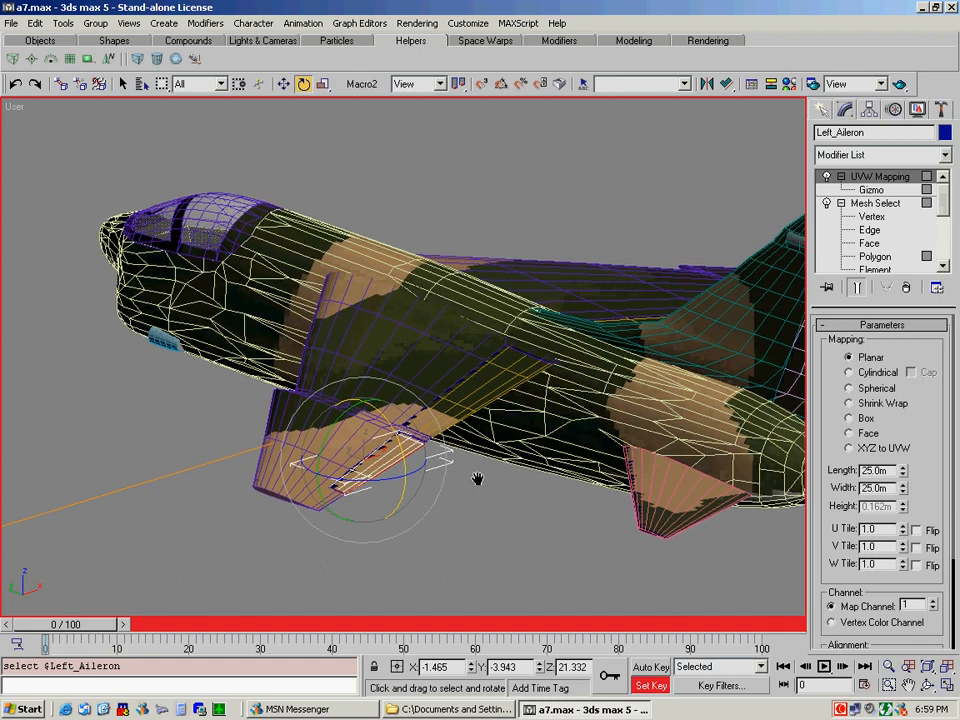
scroll(451, 484, down, 8)
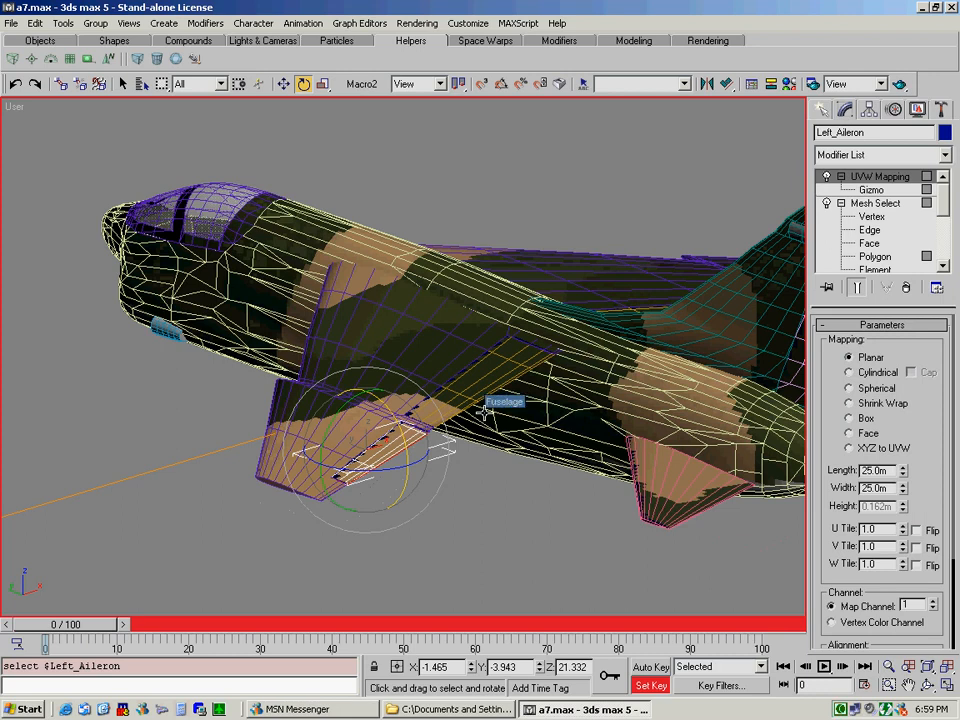
middle_drag(431, 469, 483, 429)
scroll(466, 432, up, 5)
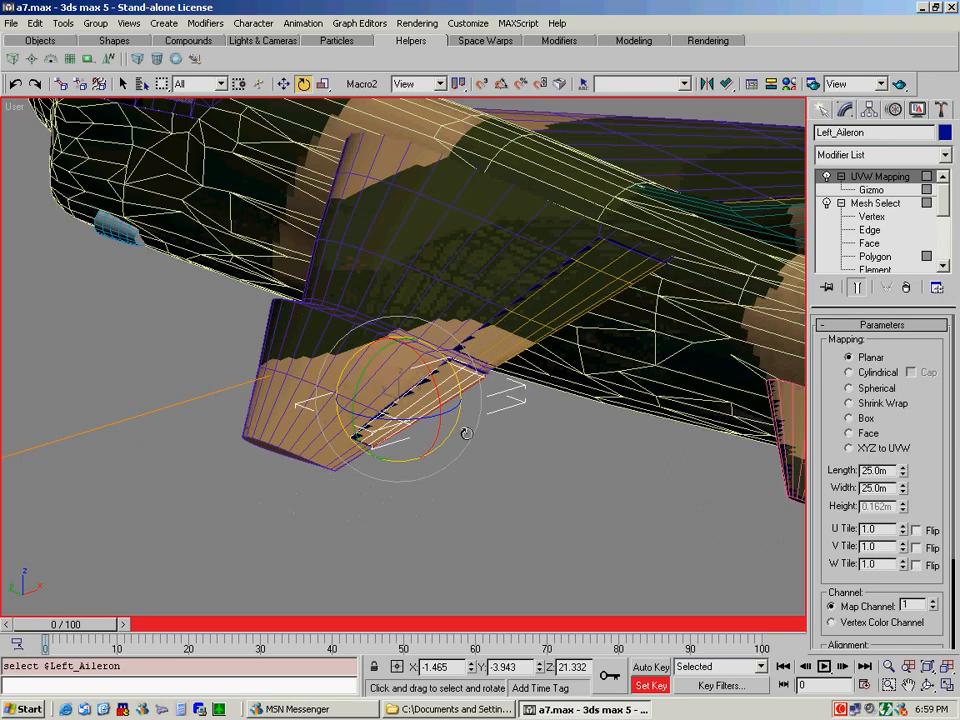
scroll(463, 435, down, 3)
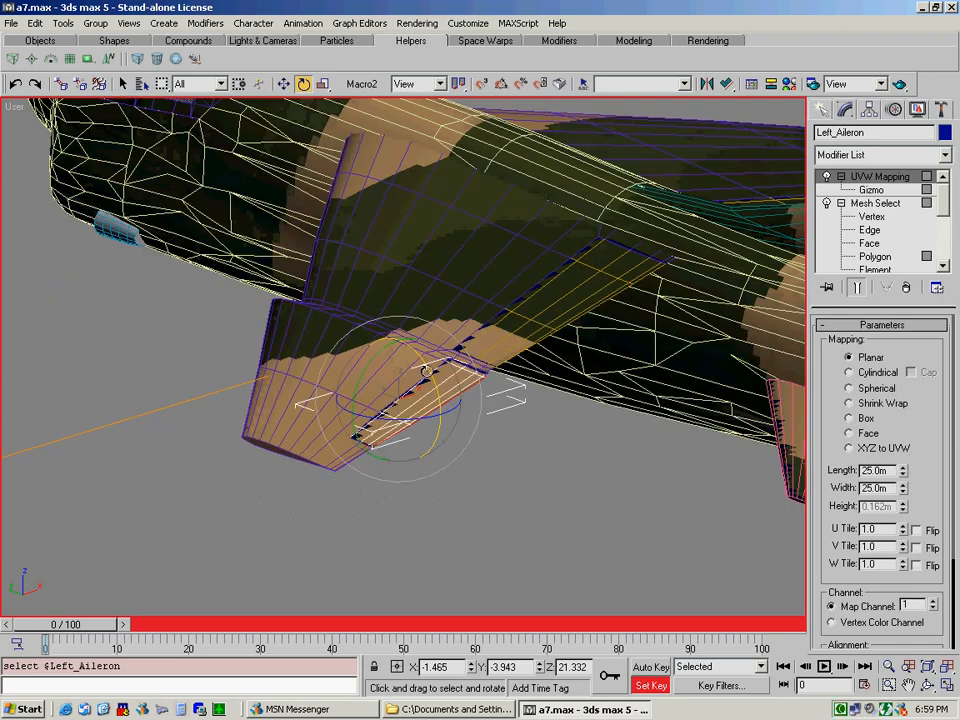
mouse_move(431, 382)
mouse_down()
mouse_move(432, 440)
mouse_move(431, 362)
mouse_up()
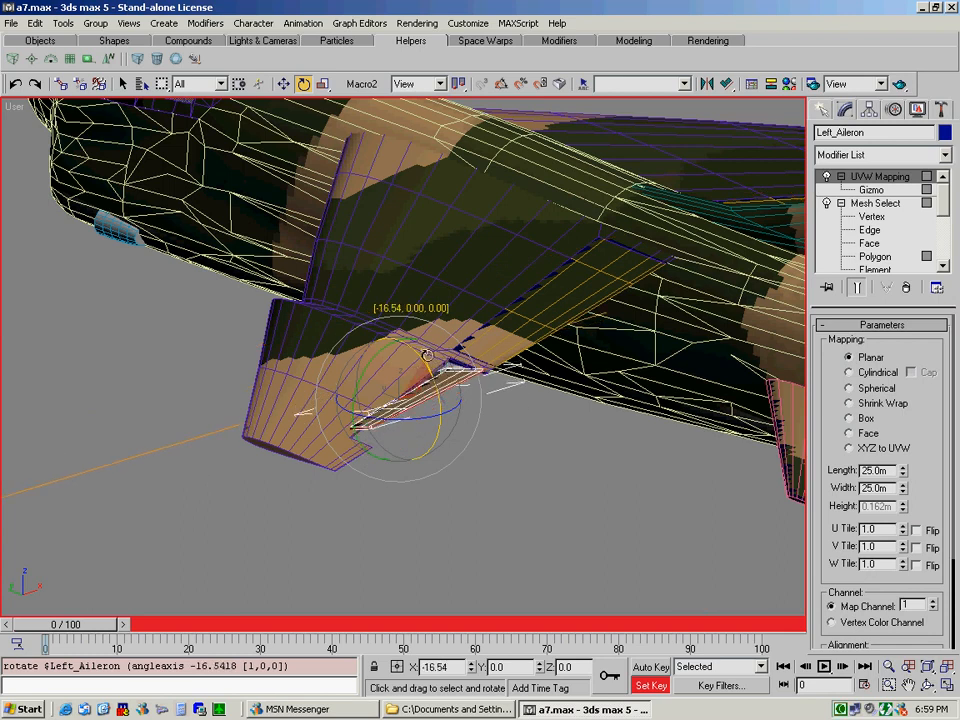
key(ctrl+z)
Switch the reference coordinate system to Local, try rotating the Left_Aileron around its local axis, and undo the rotation.
click(434, 84)
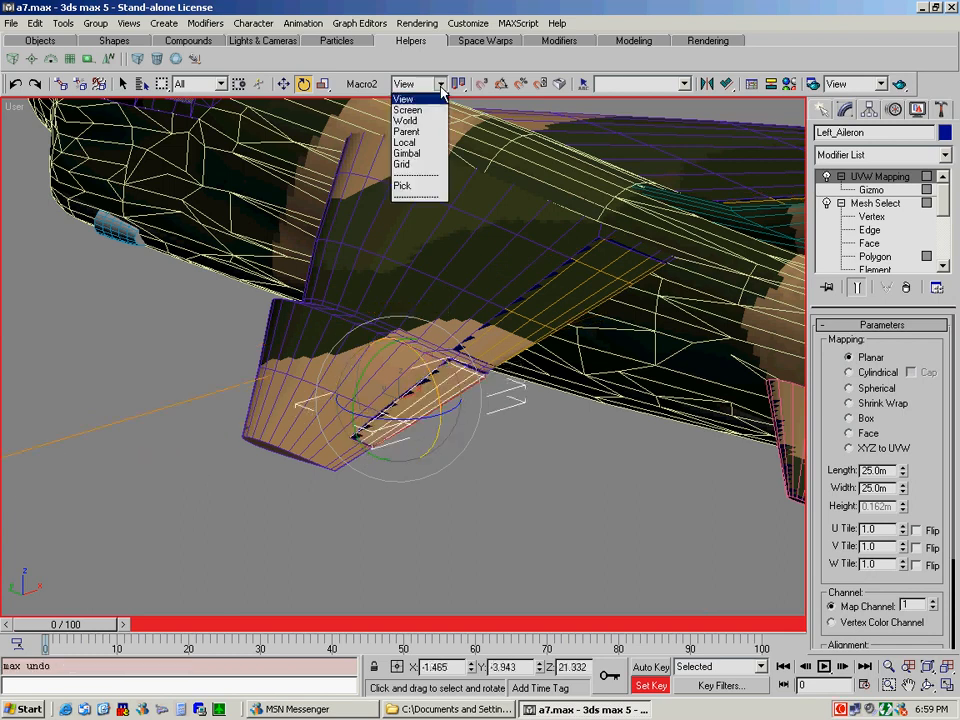
click(418, 143)
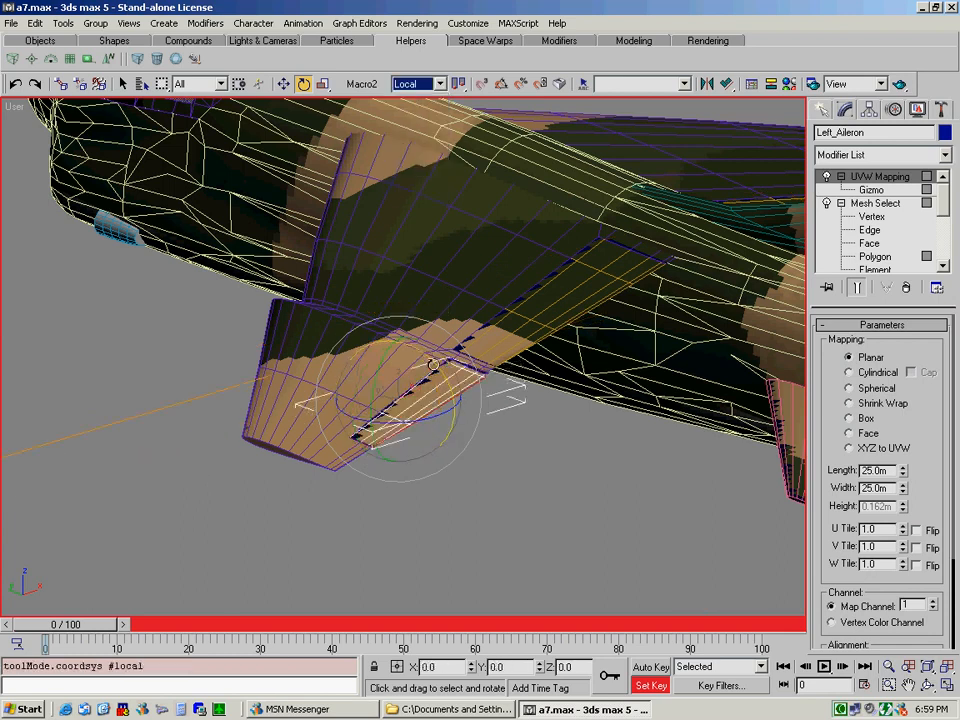
mouse_move(448, 364)
mouse_down()
mouse_move(452, 395)
mouse_move(450, 330)
mouse_move(461, 381)
mouse_up()
key(ctrl+z)
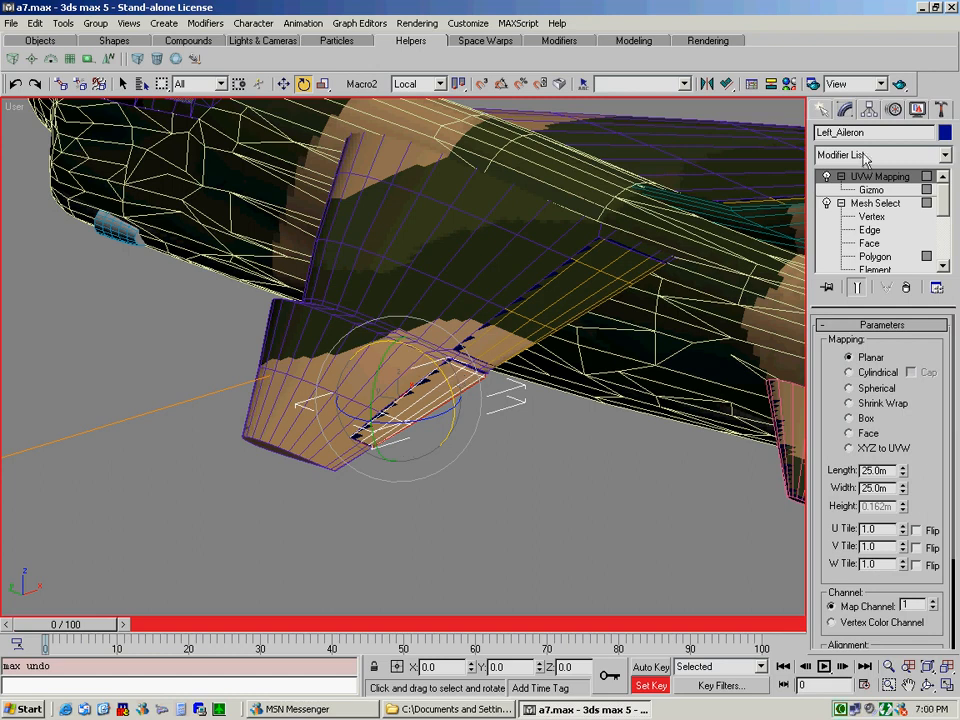
Turn off Set Key mode with the whole left side of the aircraft in view.
scroll(545, 478, down, 10)
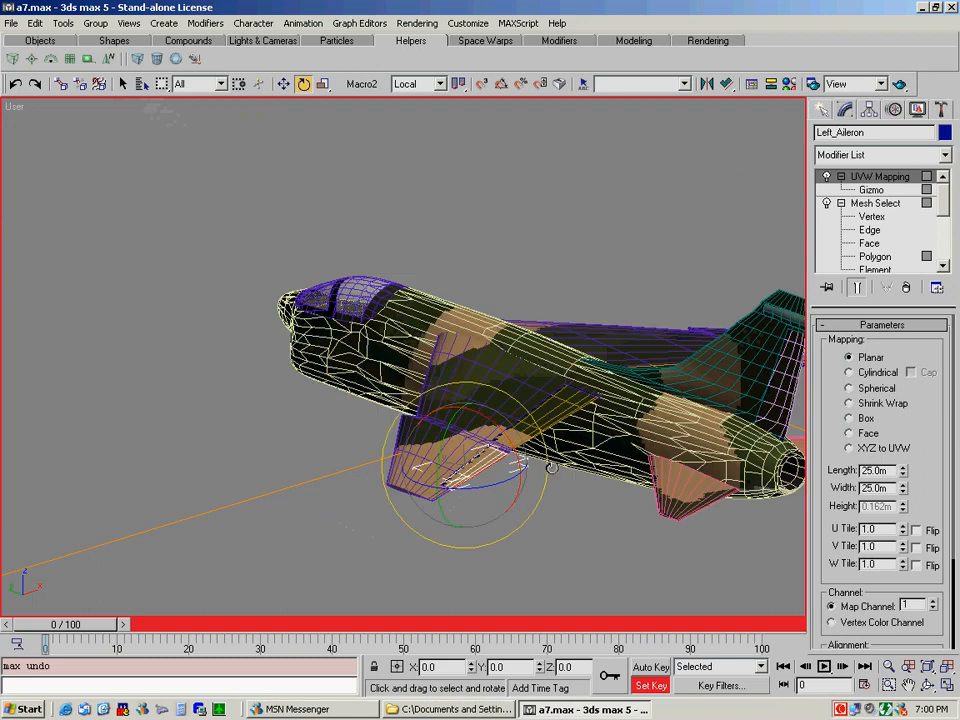
middle_drag(551, 467, 494, 469)
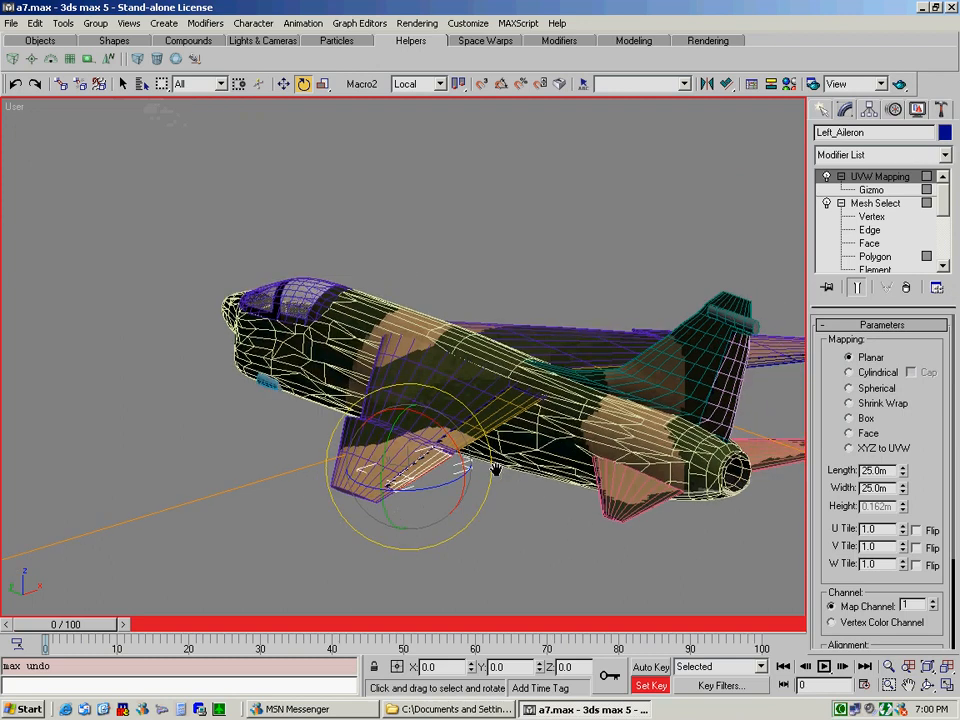
scroll(490, 467, up, 4)
scroll(497, 474, down, 5)
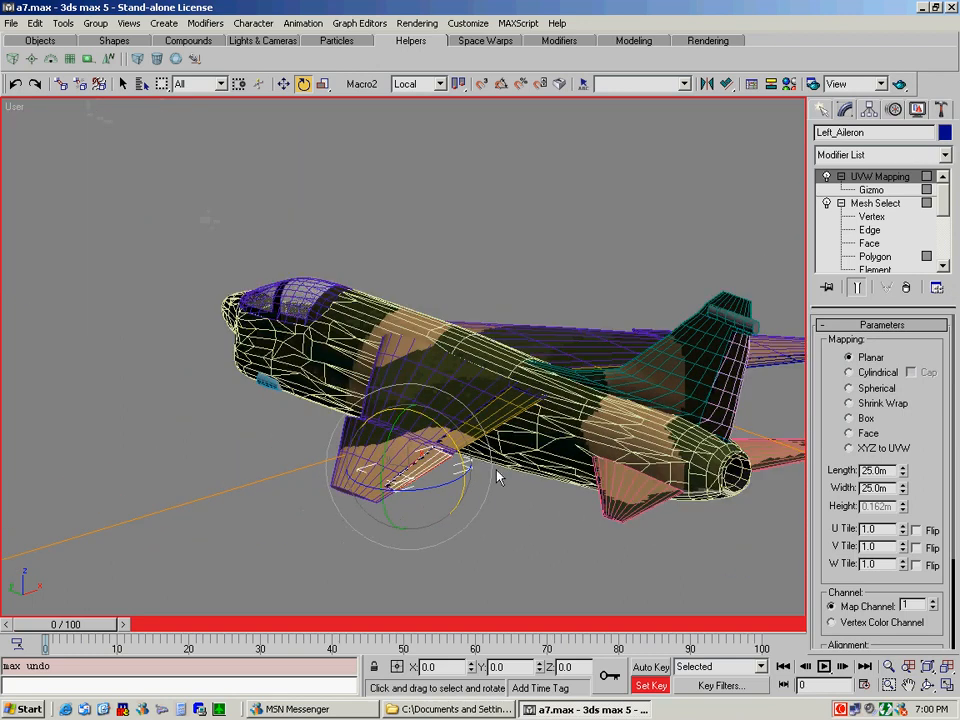
scroll(490, 460, up, 2)
middle_drag(477, 447, 451, 459)
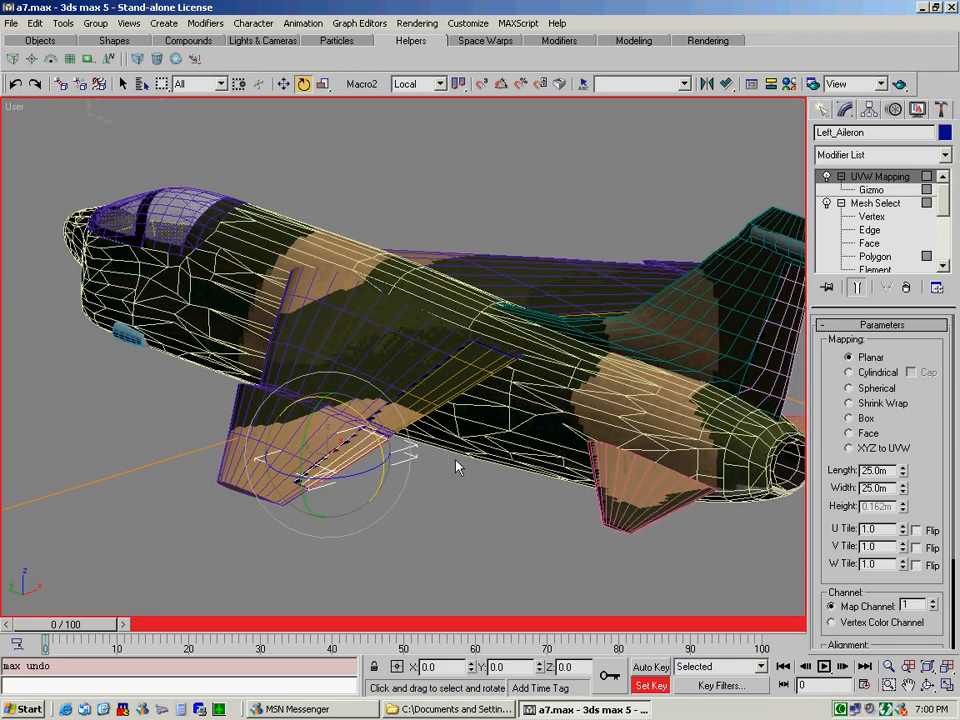
click(647, 686)
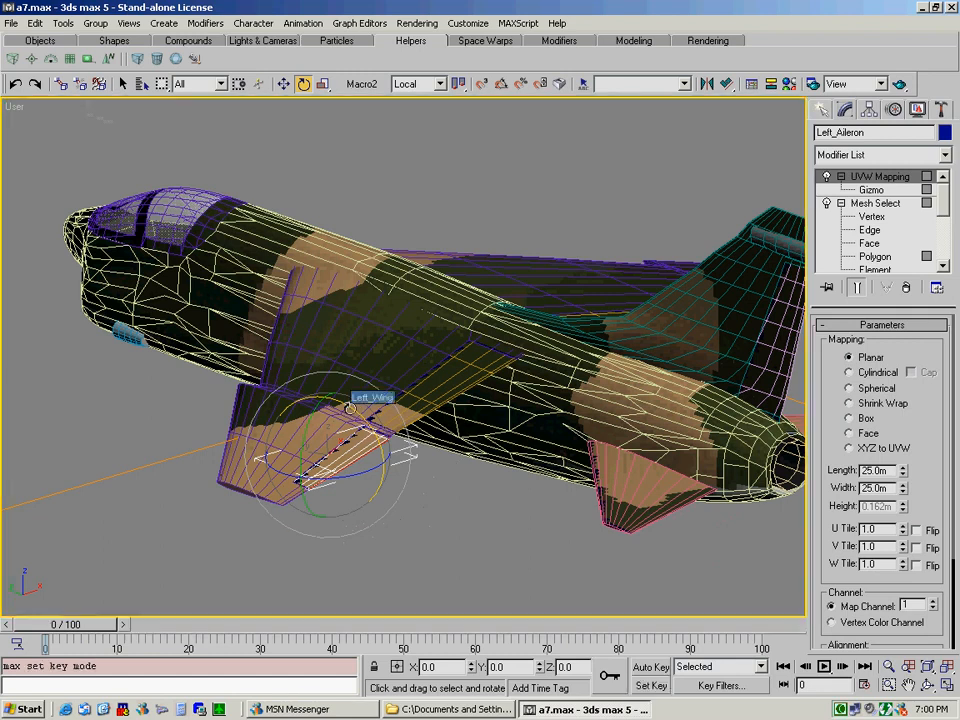
Try rotating the Left_Aileron about 46.3° around its local X axis, and undo it.
mouse_move(350, 408)
middle_down()
mouse_move(366, 405)
mouse_move(322, 412)
mouse_move(338, 413)
middle_up()
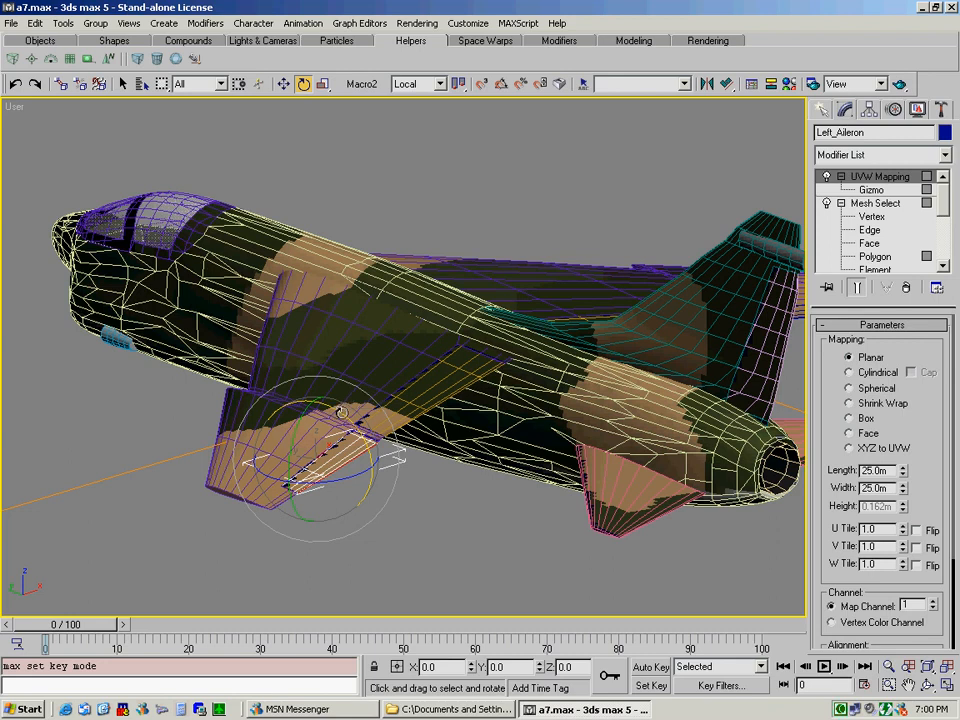
drag(340, 413, 400, 461)
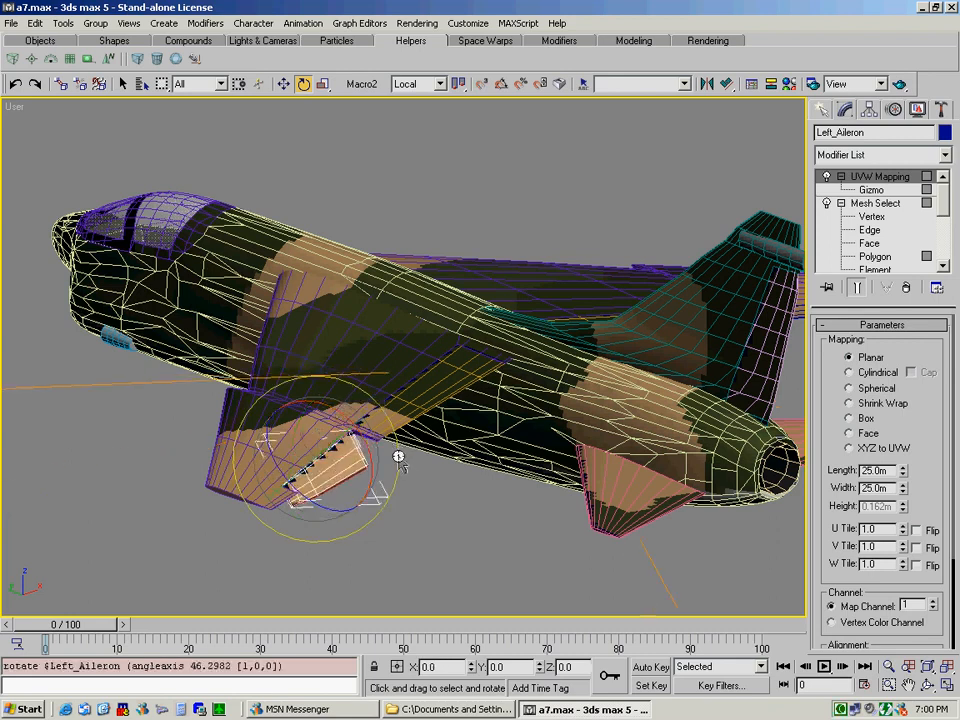
key(ctrl+z)
Select the Flap_Left and the Left_Stab in turn, try rotating the Left_Stab in local coordinates, undo it, and clear the selection.
click(415, 402)
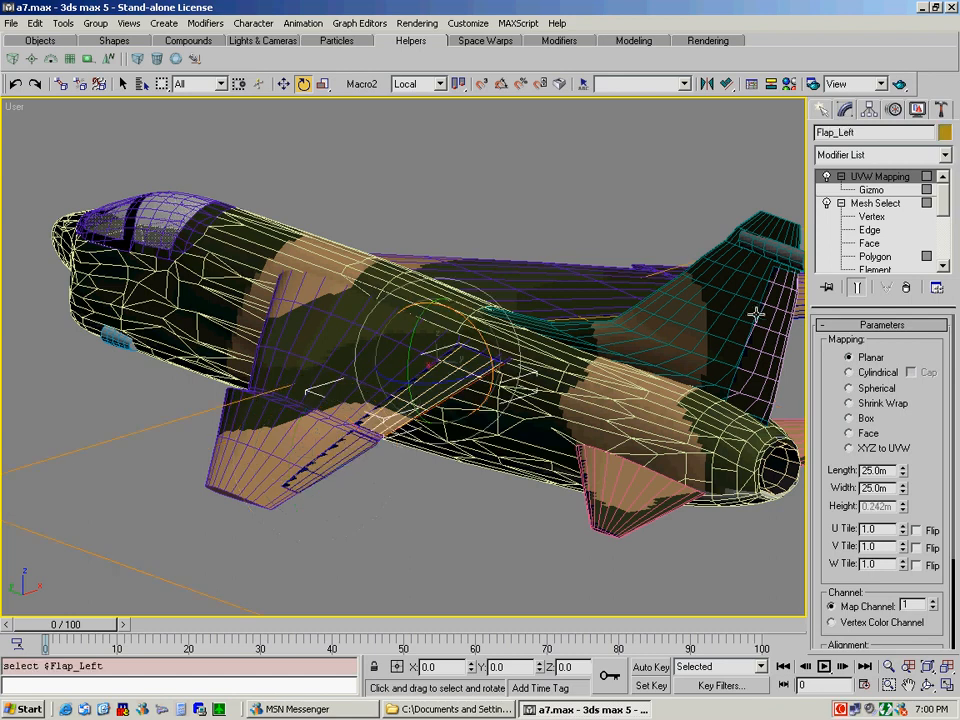
click(580, 246)
click(632, 505)
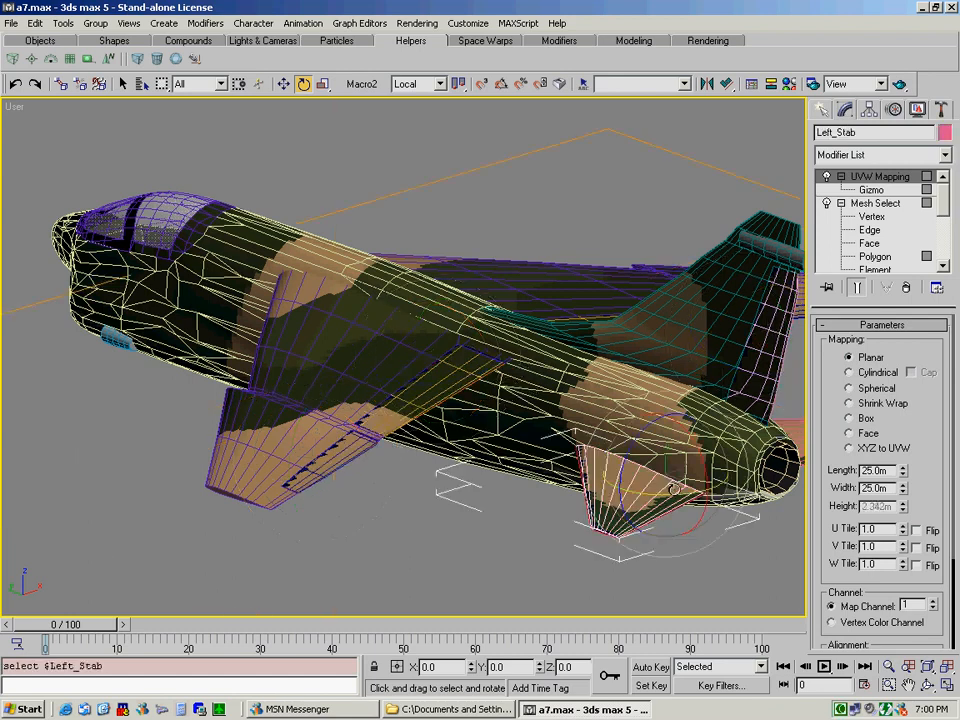
drag(632, 505, 736, 468)
key(ctrl+z)
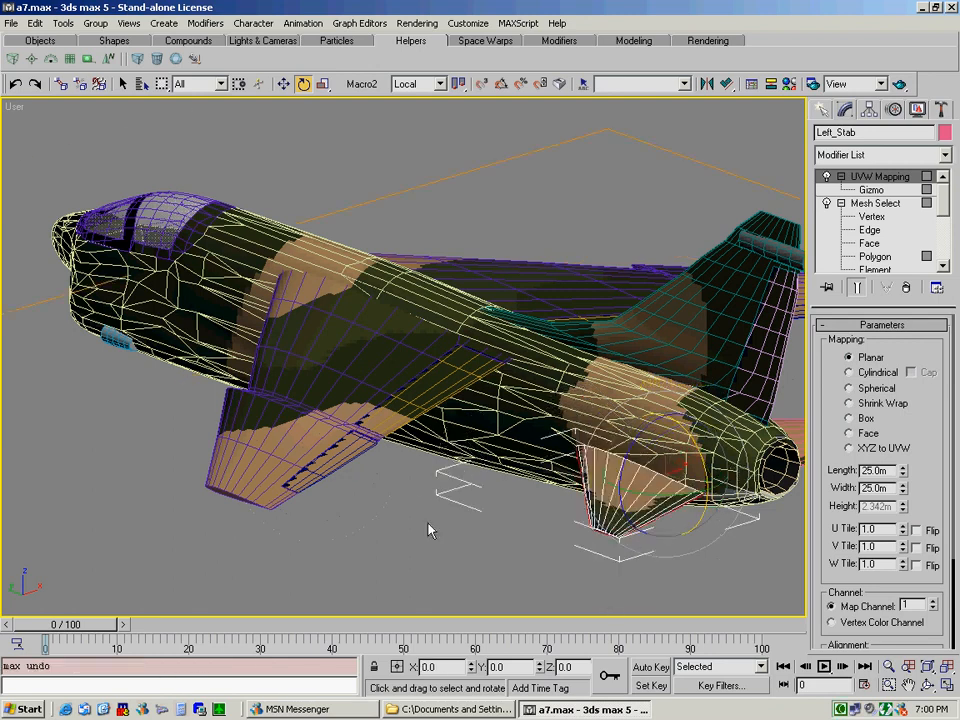
click(422, 514)
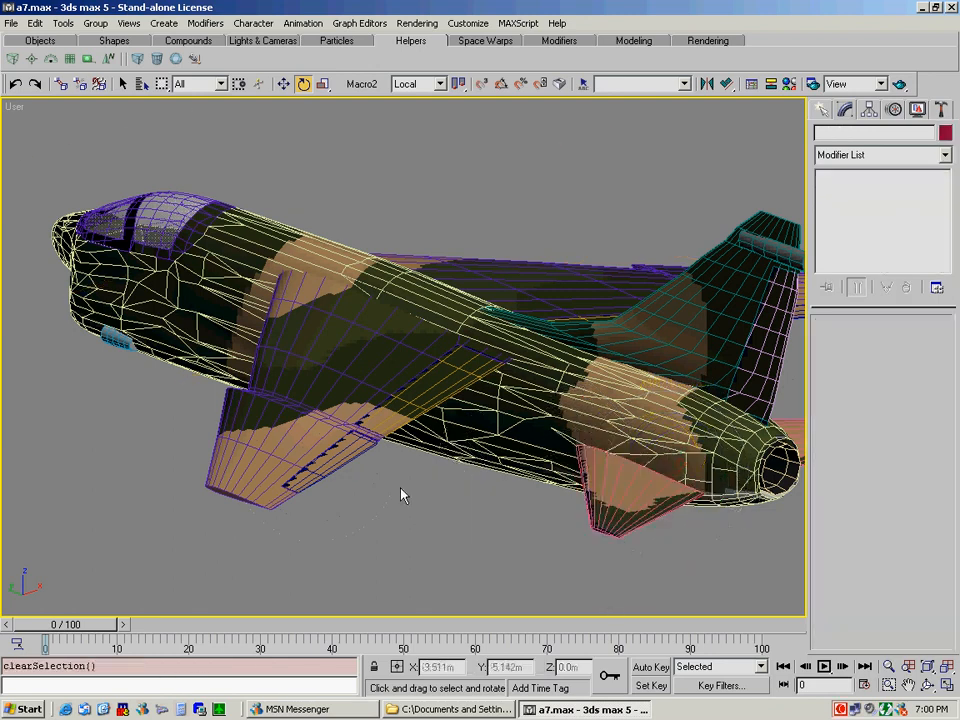
scroll(445, 438, down, 3)
middle_drag(459, 450, 362, 480)
scroll(414, 443, down, 2)
scroll(391, 458, up, 4)
scroll(349, 483, down, 3)
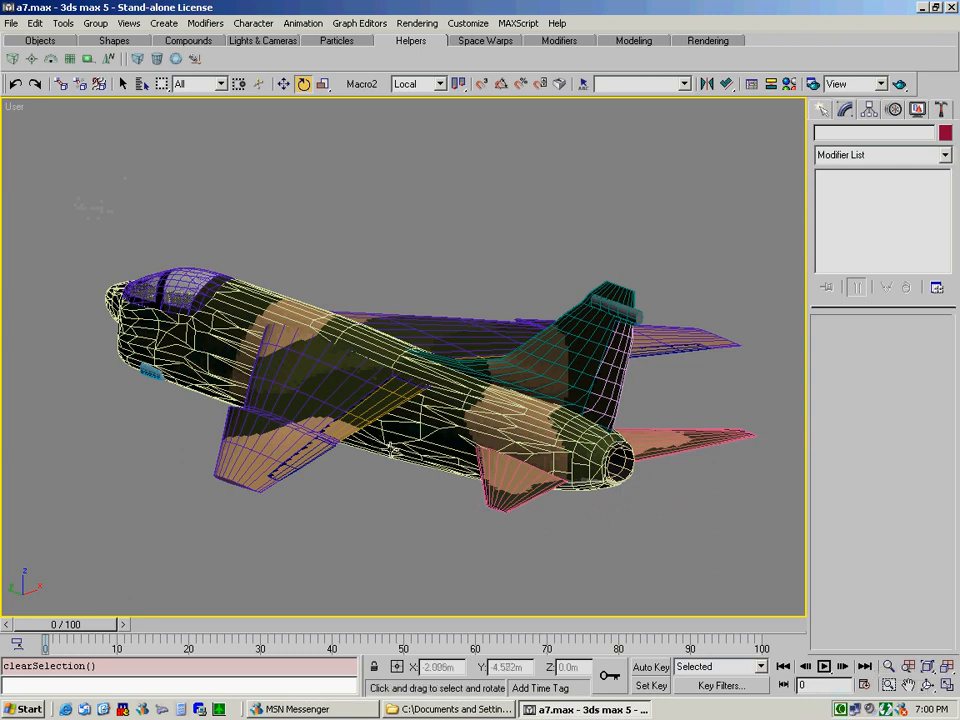
scroll(389, 452, down, 2)
scroll(389, 452, up, 4)
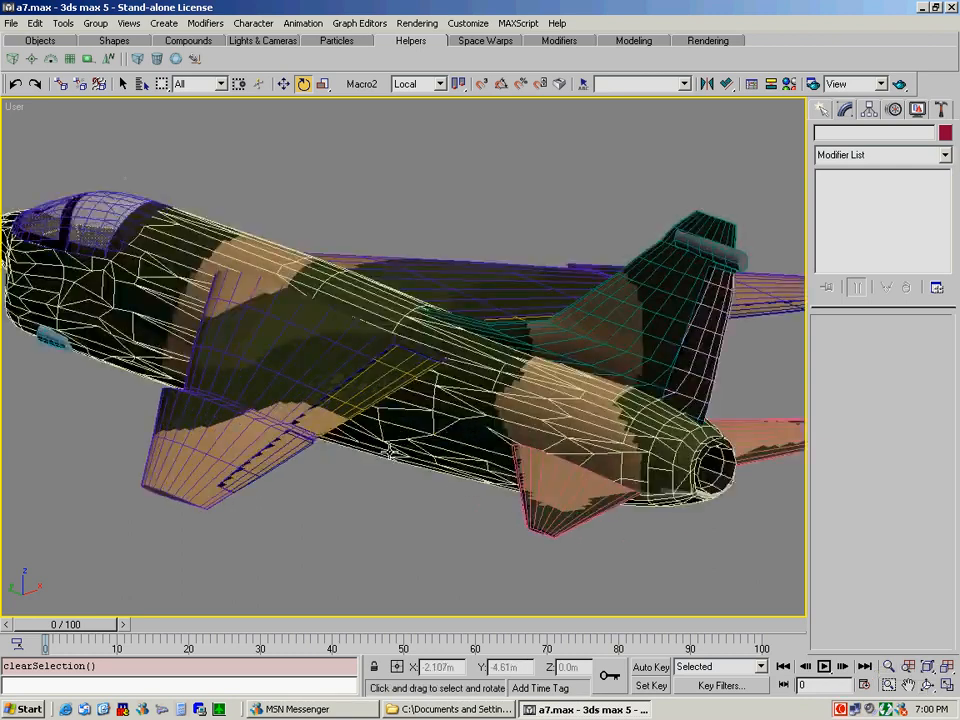